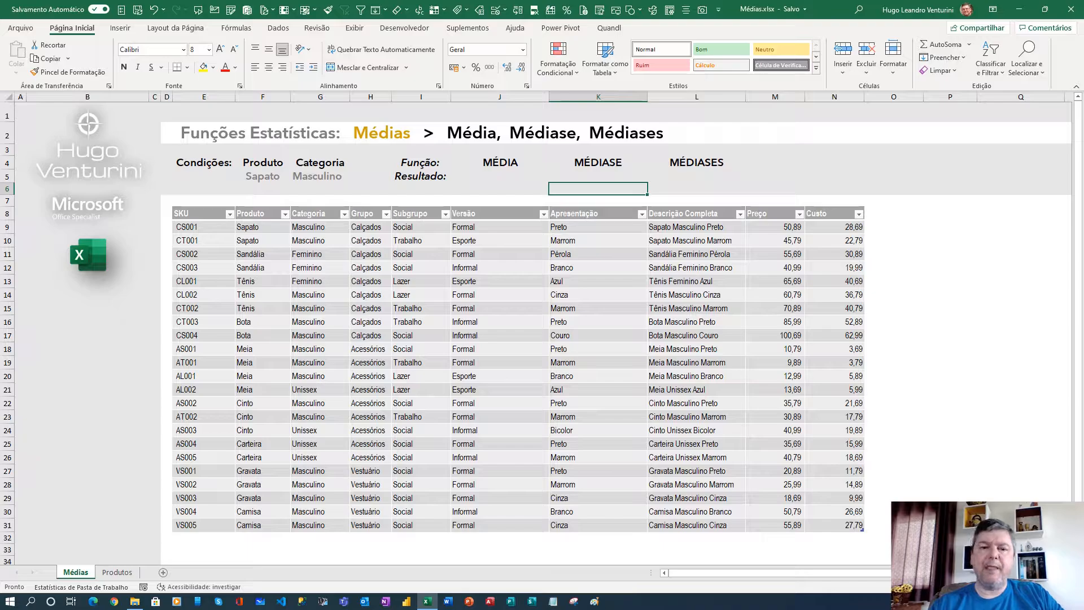
Enter a MÉDIA formula in the result cell below the MÉDIA heading, averaging the table's Preço column.
click(506, 178)
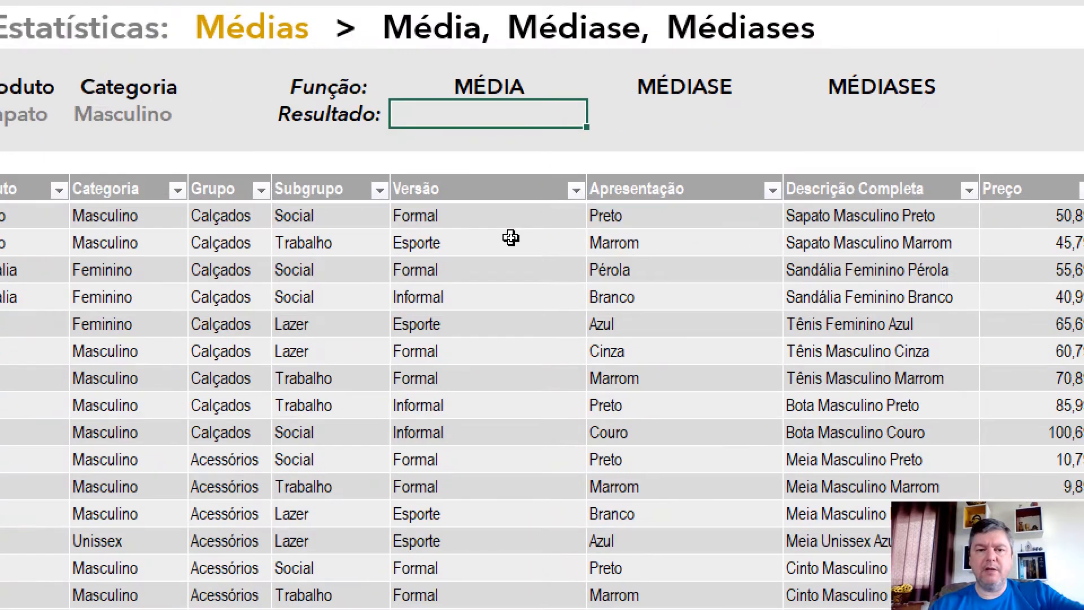
text(=)
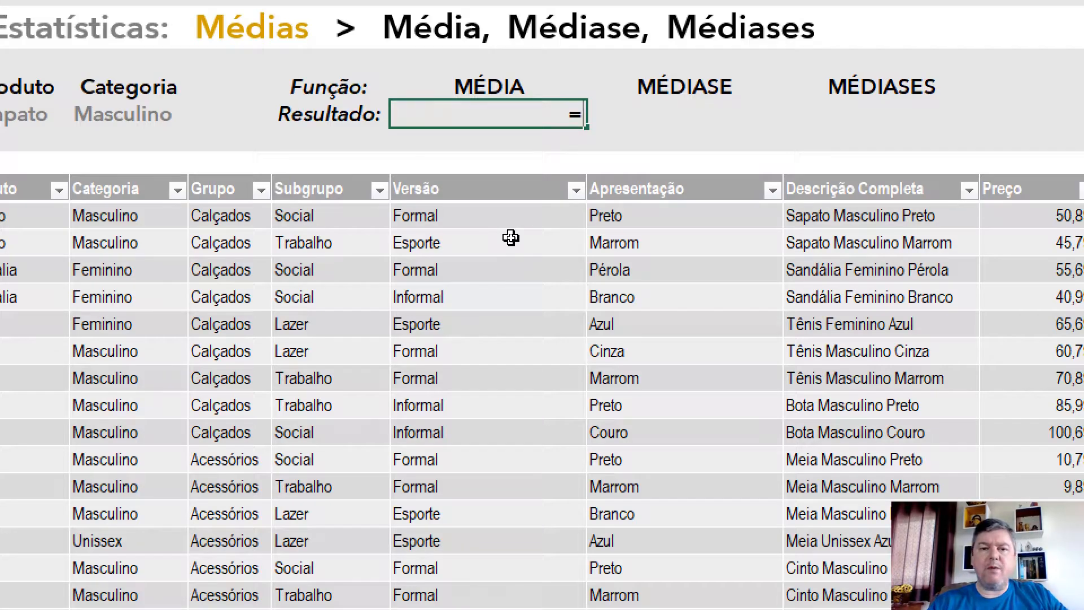
text(méd)
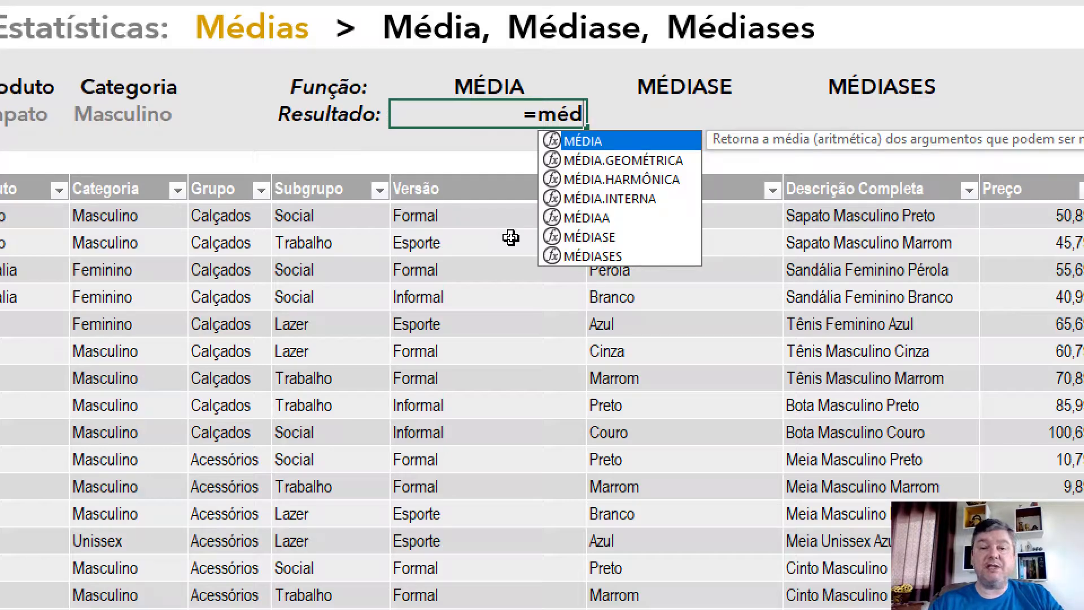
key(Tab)
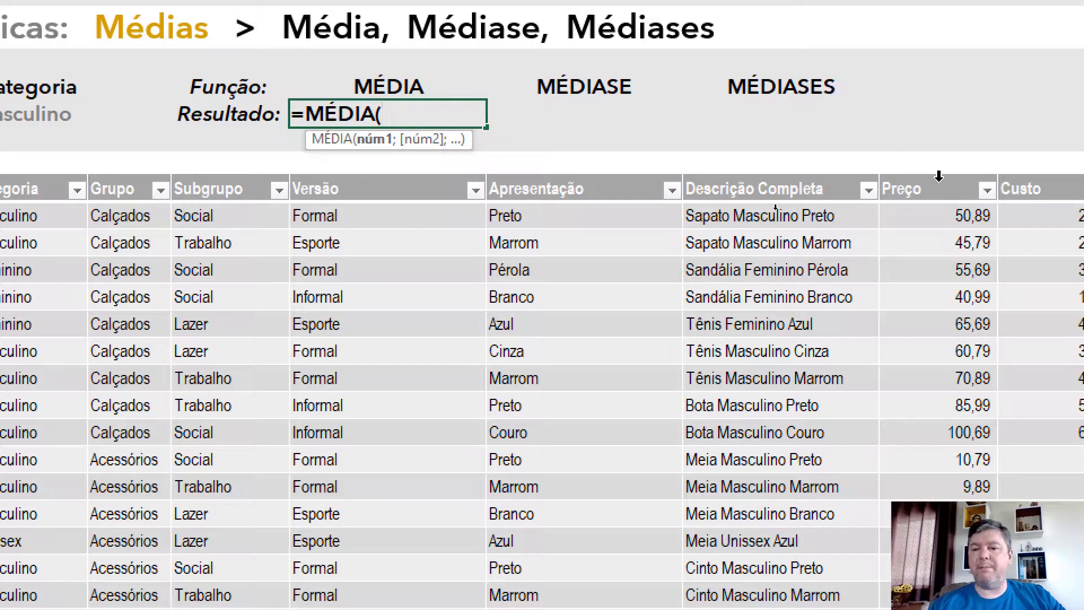
click(938, 177)
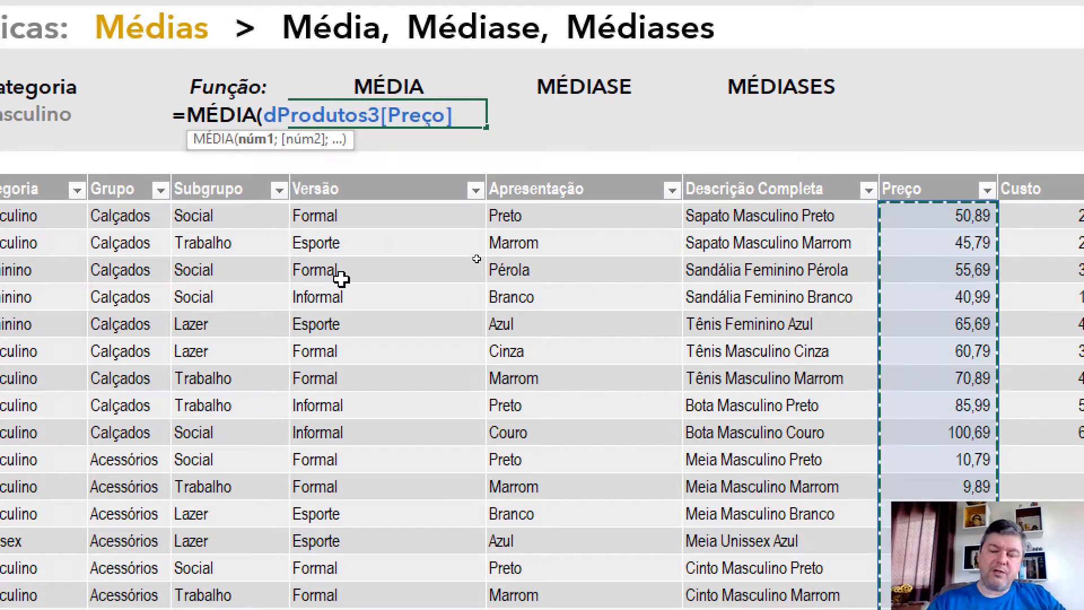
text())
key(Return)
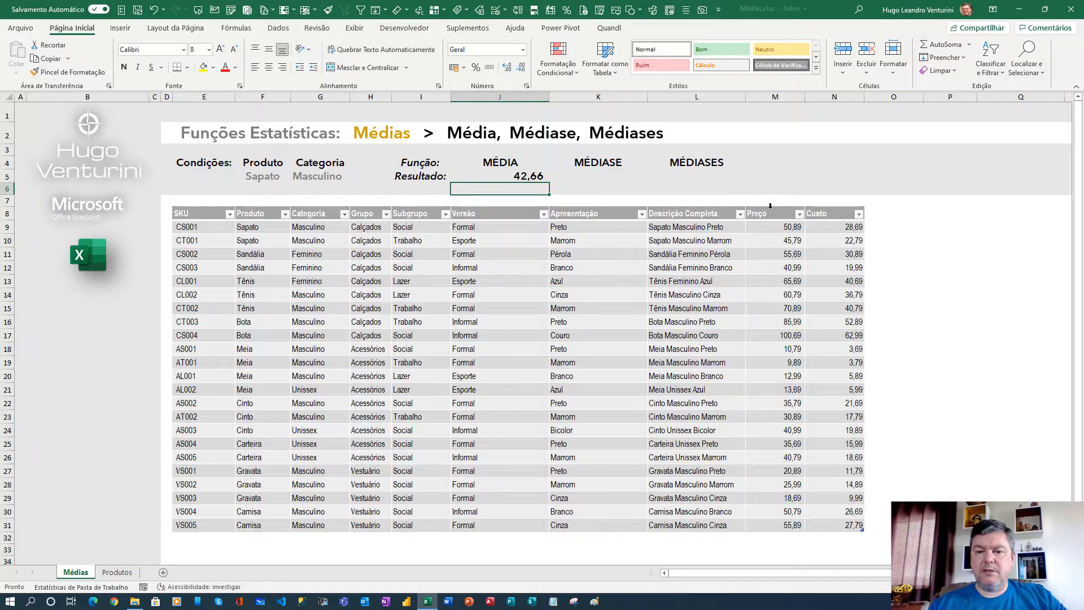
Select the Preço column's data and check its average in the selection summary against the MÉDIA result.
click(770, 206)
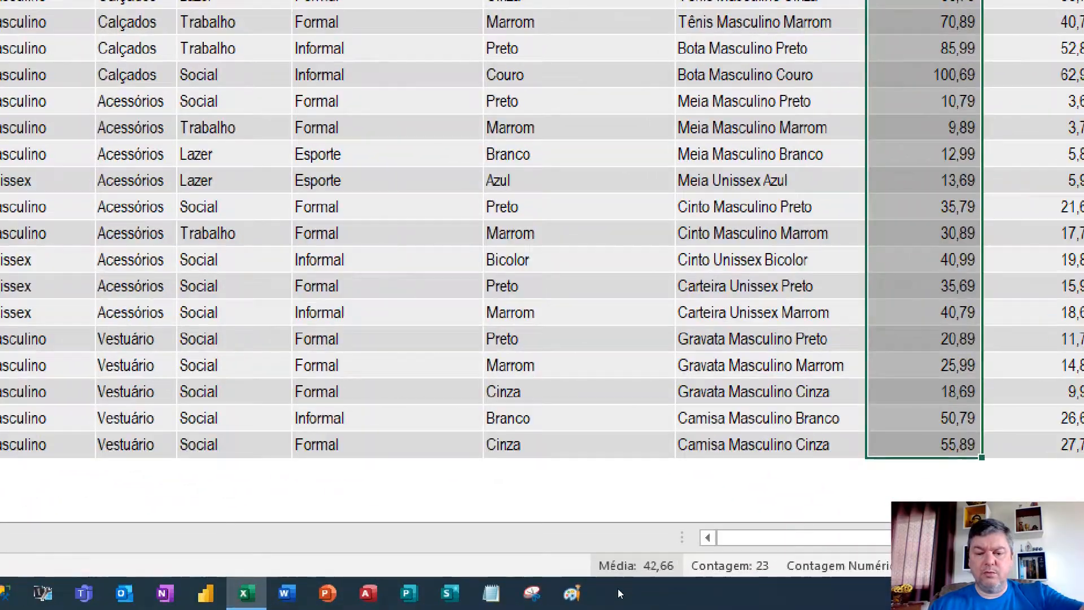
key(ctrl+q)
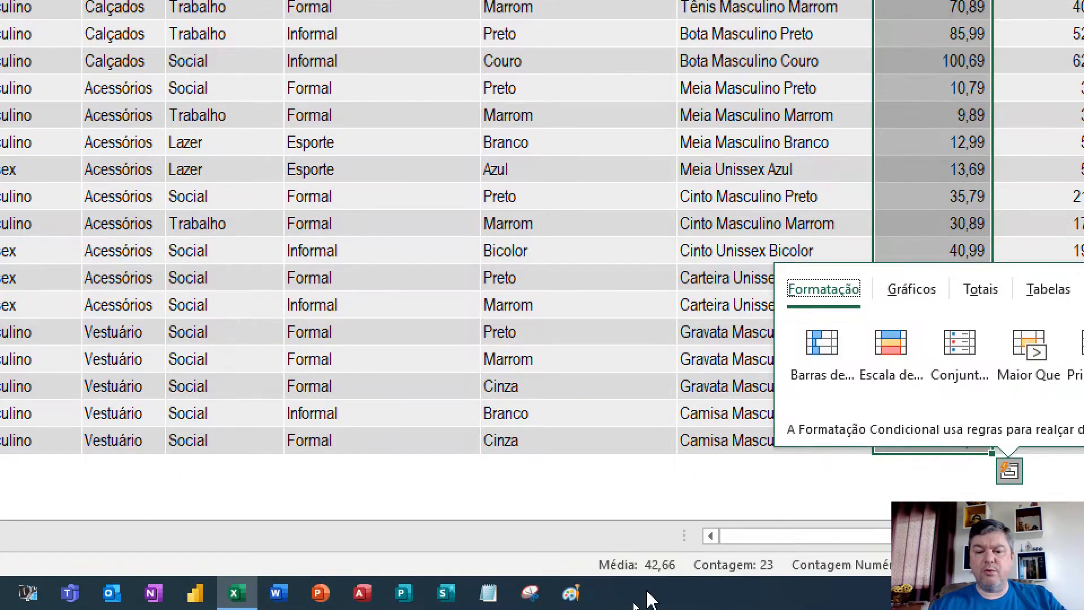
click(559, 562)
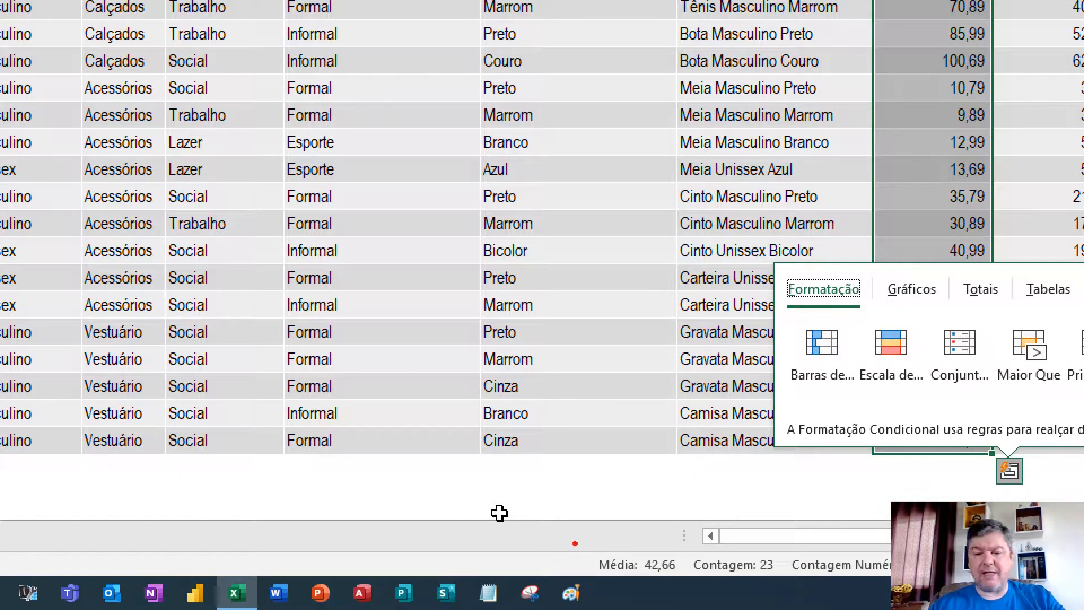
drag(592, 549, 464, 443)
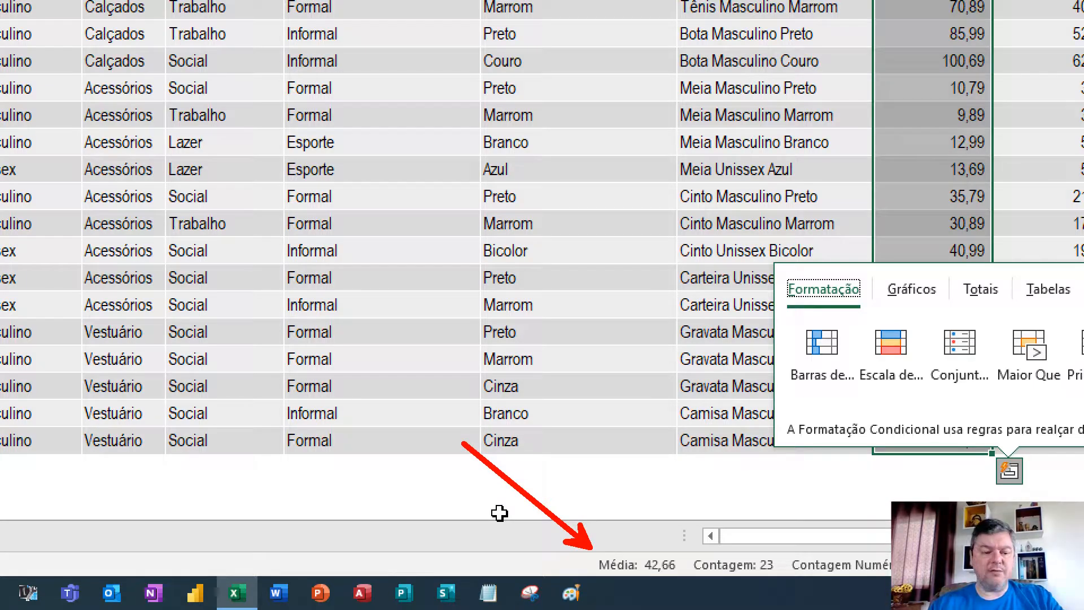
key(Escape)
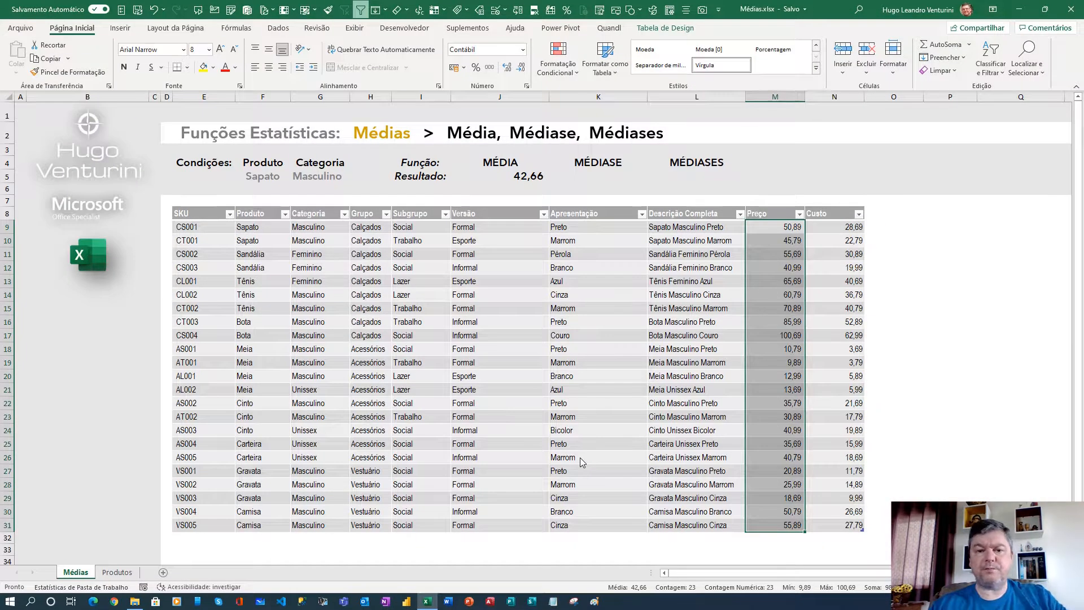
Start a MÉDIASE formula in the result cell below the MÉDIASE heading.
click(600, 174)
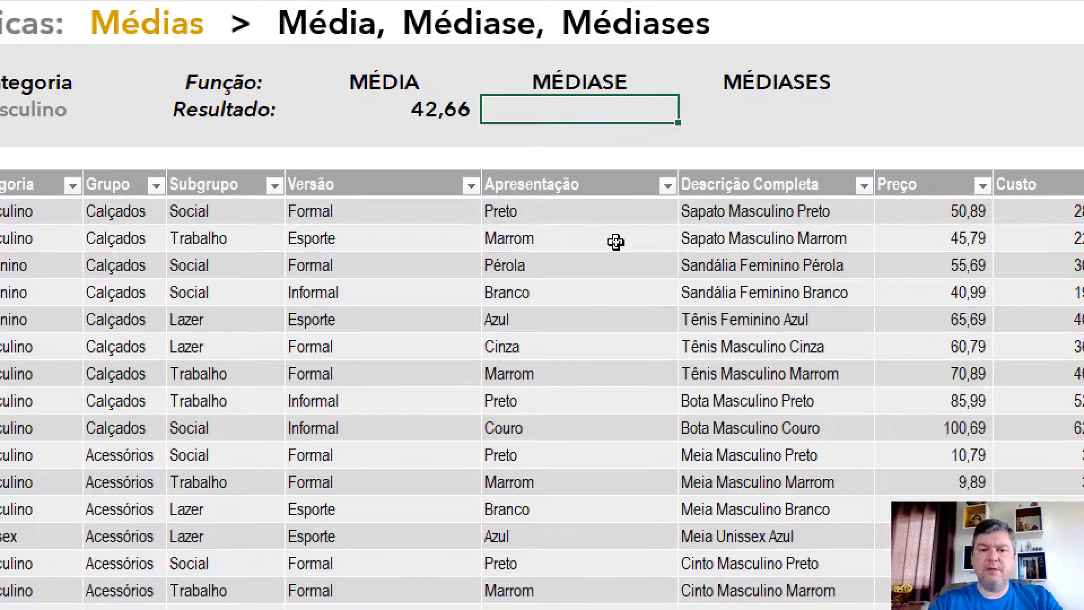
text(=médi)
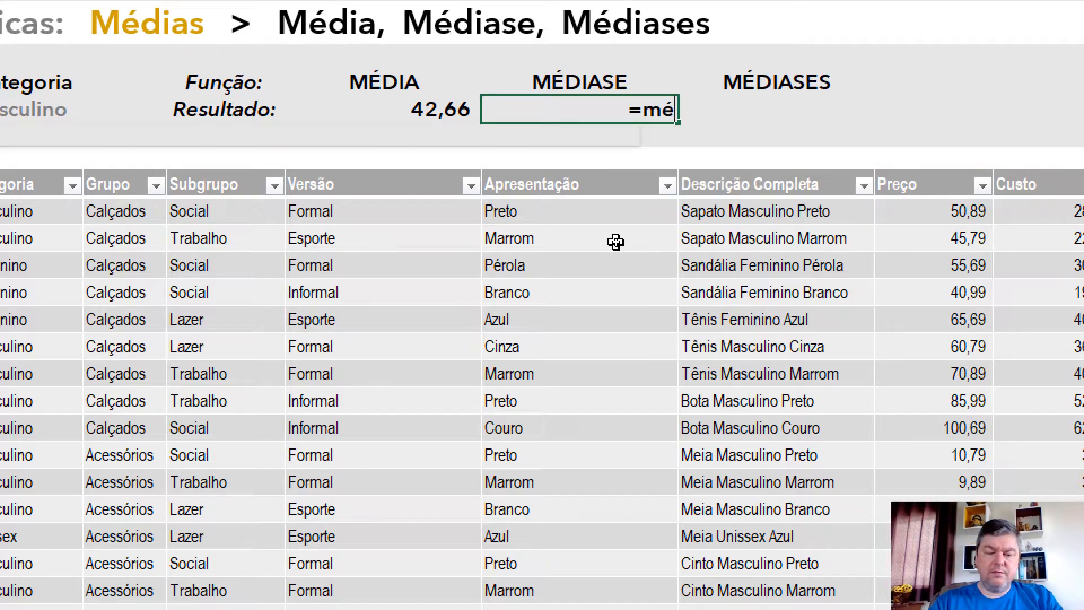
key(Down)
key(Down)
key(Down)
key(Down)
key(Down)
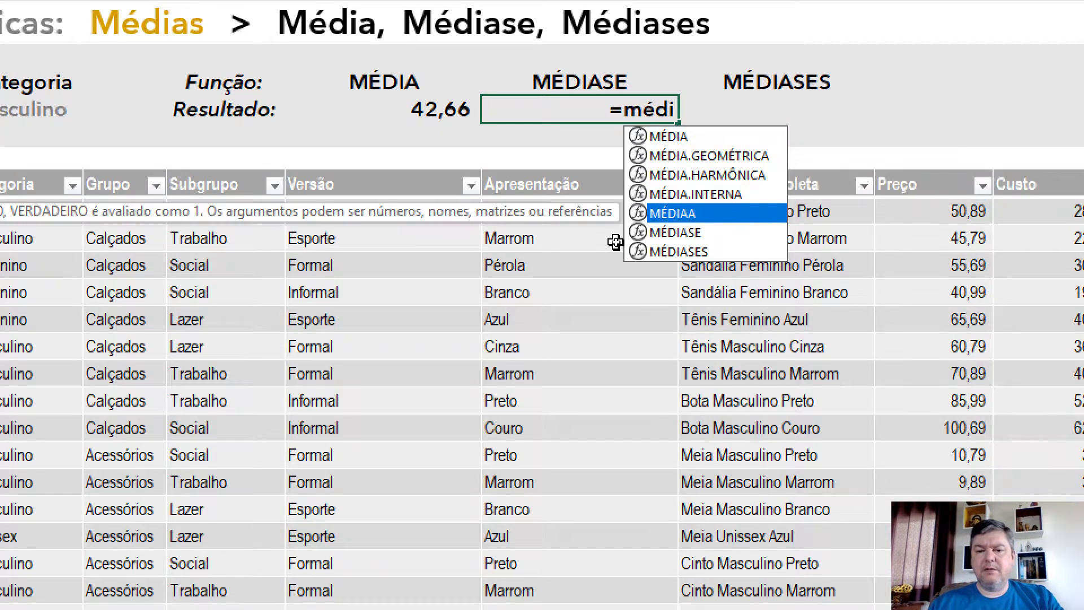
key(Tab)
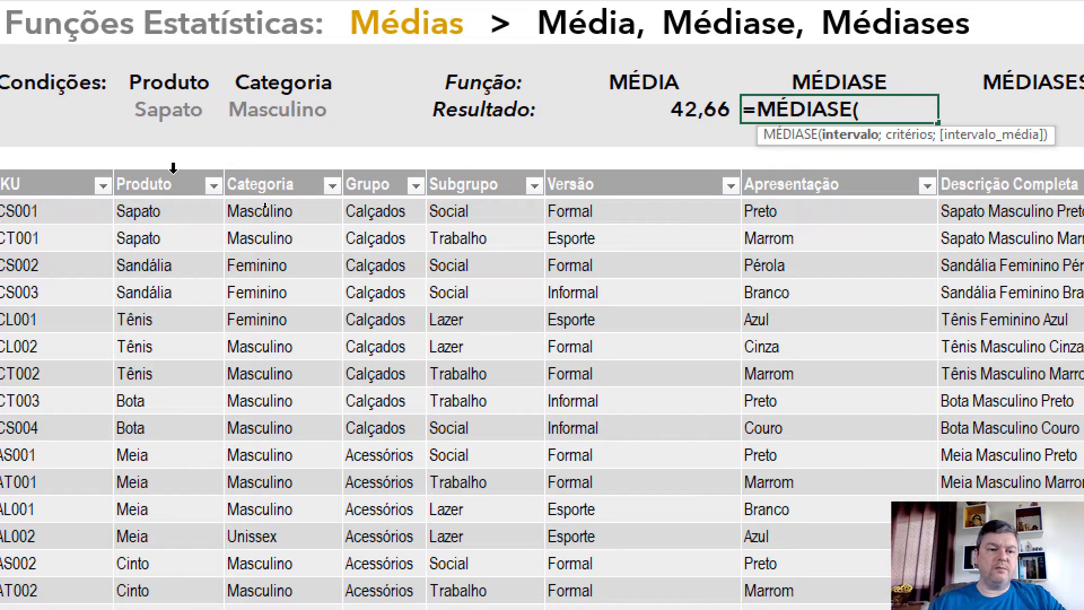
Complete the MÉDIASE formula with the Produto column as range, F5 (Sapato) as criterion and the Preço column as average range.
click(173, 169)
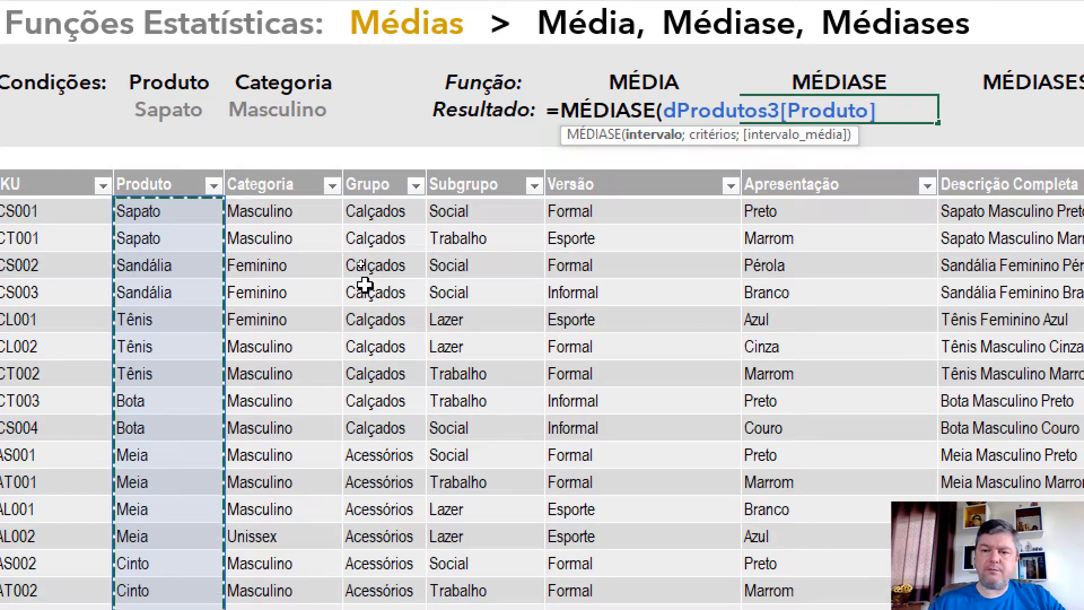
text(;)
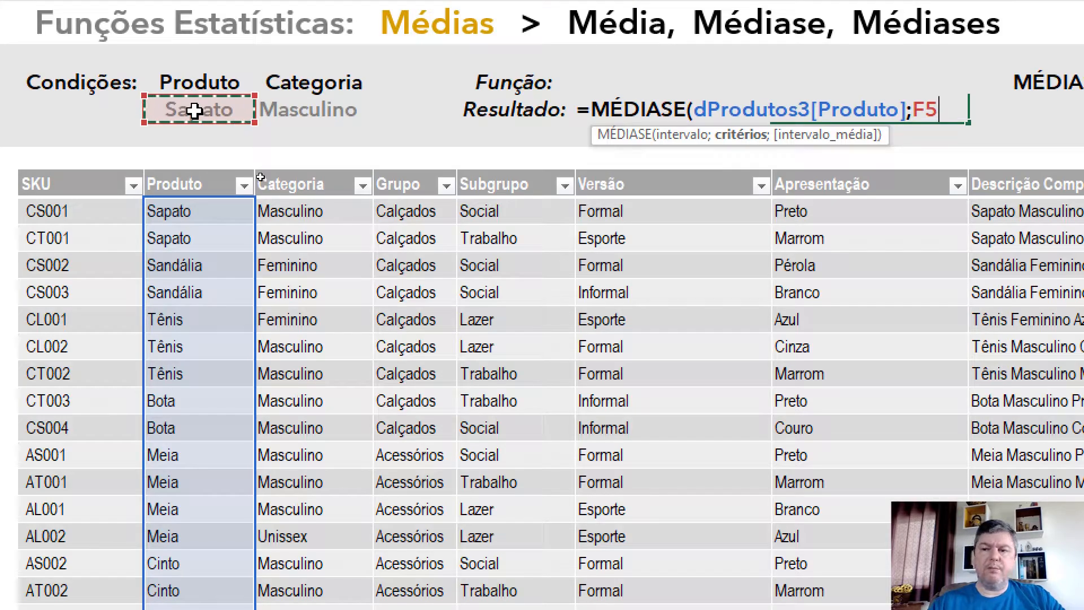
text(;)
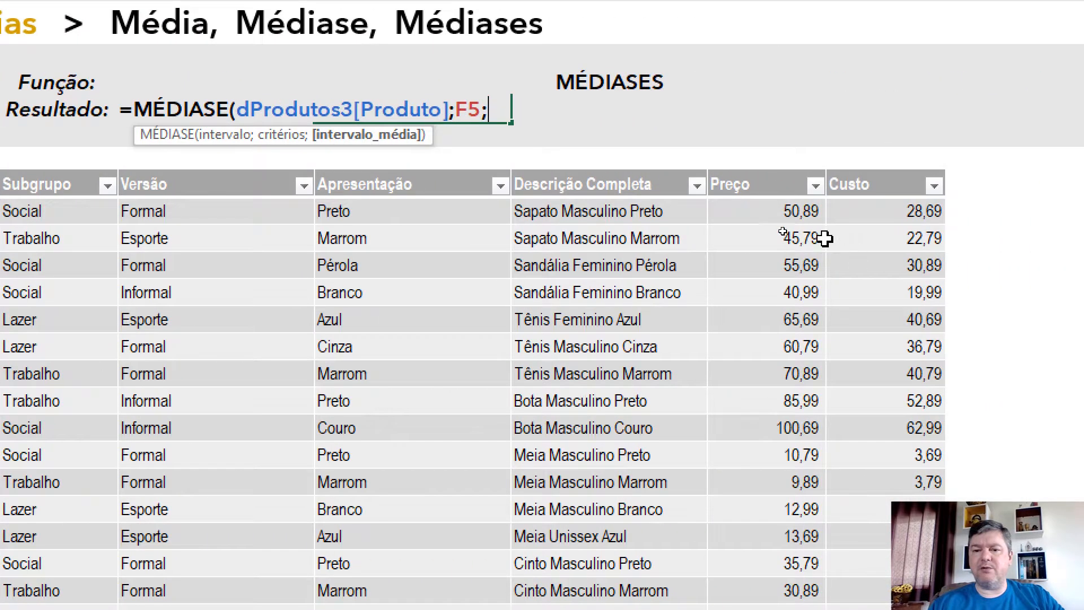
click(771, 170)
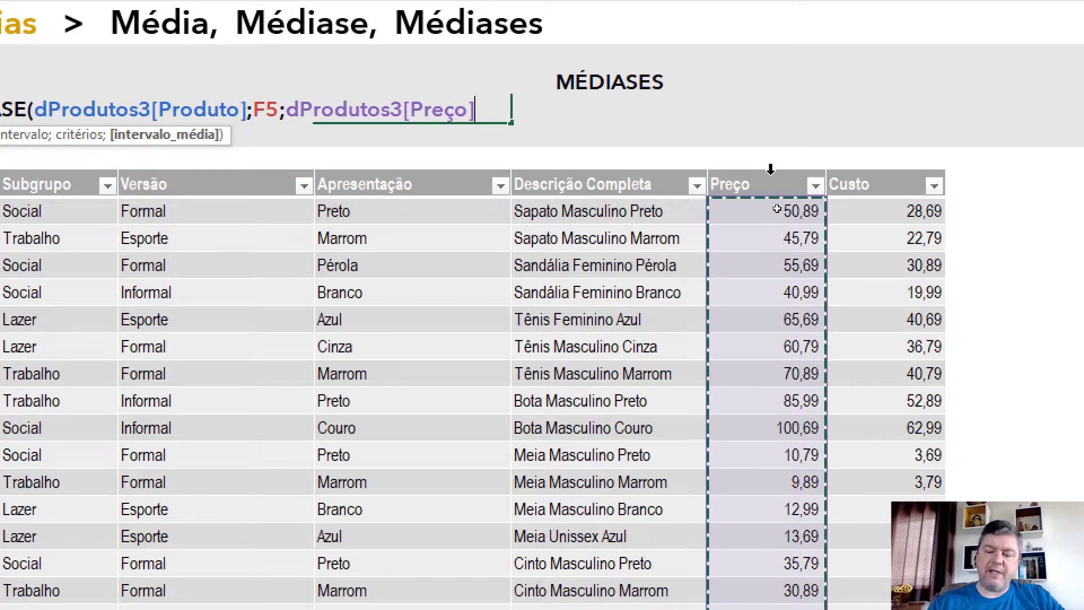
text())
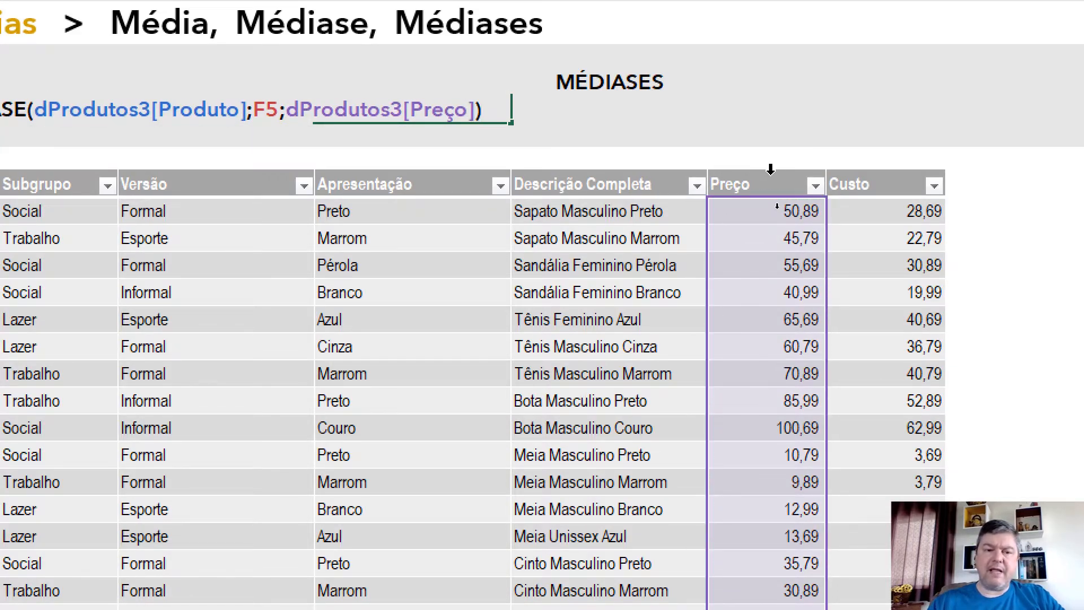
key(Return)
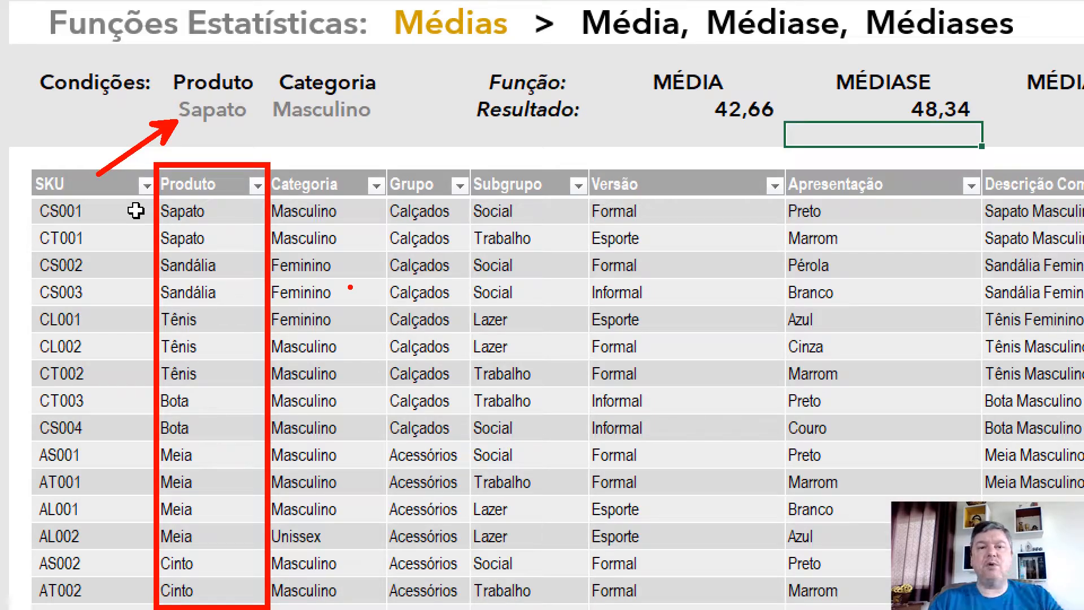
key(Escape)
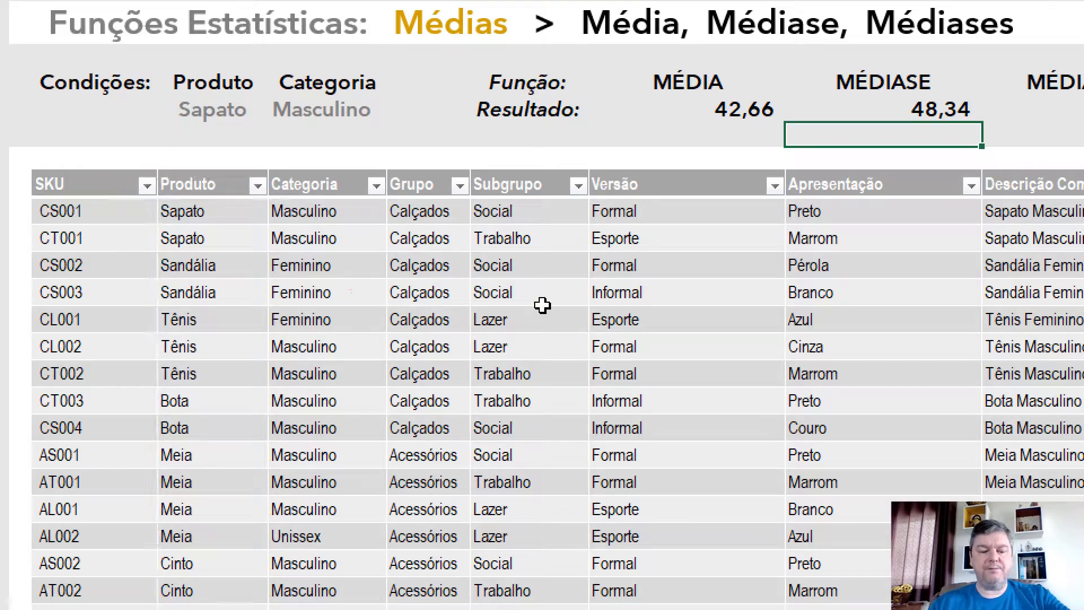
key(Escape)
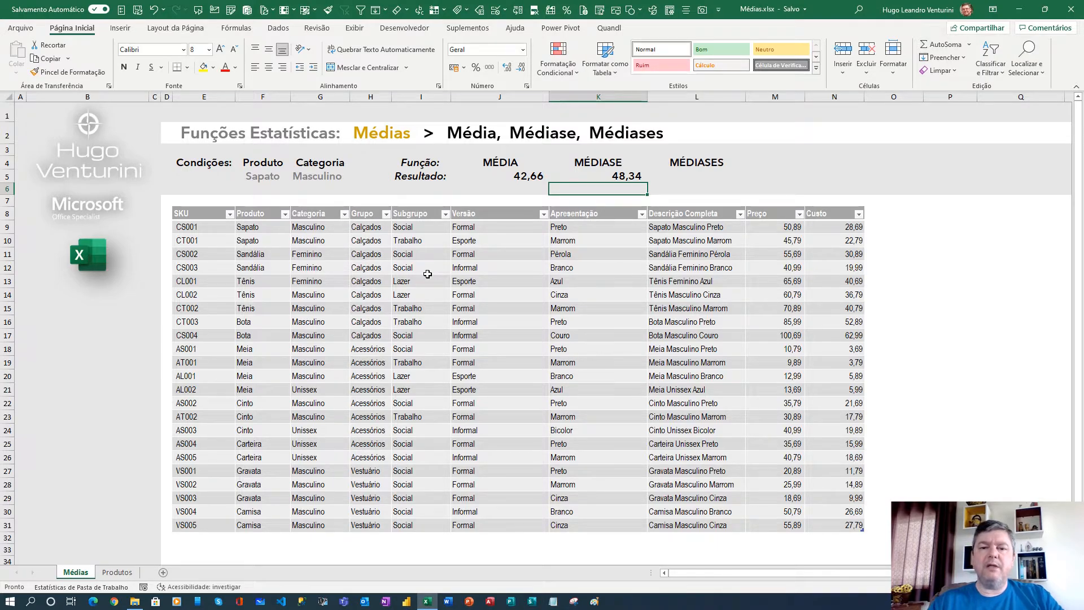
Start a MÉDIASES formula in the result cell below the MÉDIASES heading.
key(Up)
key(Right)
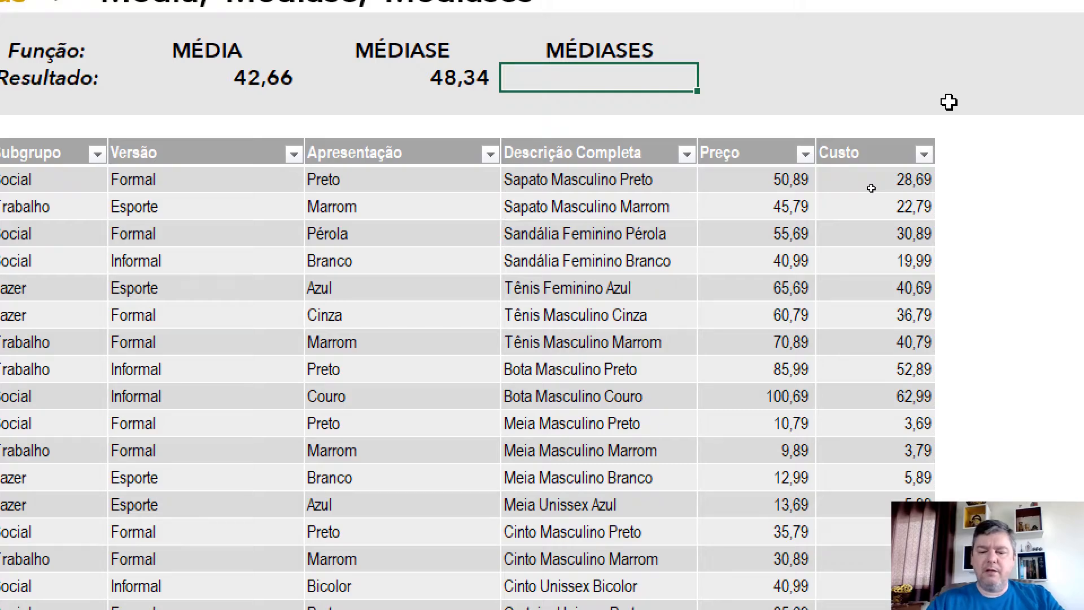
text(=)
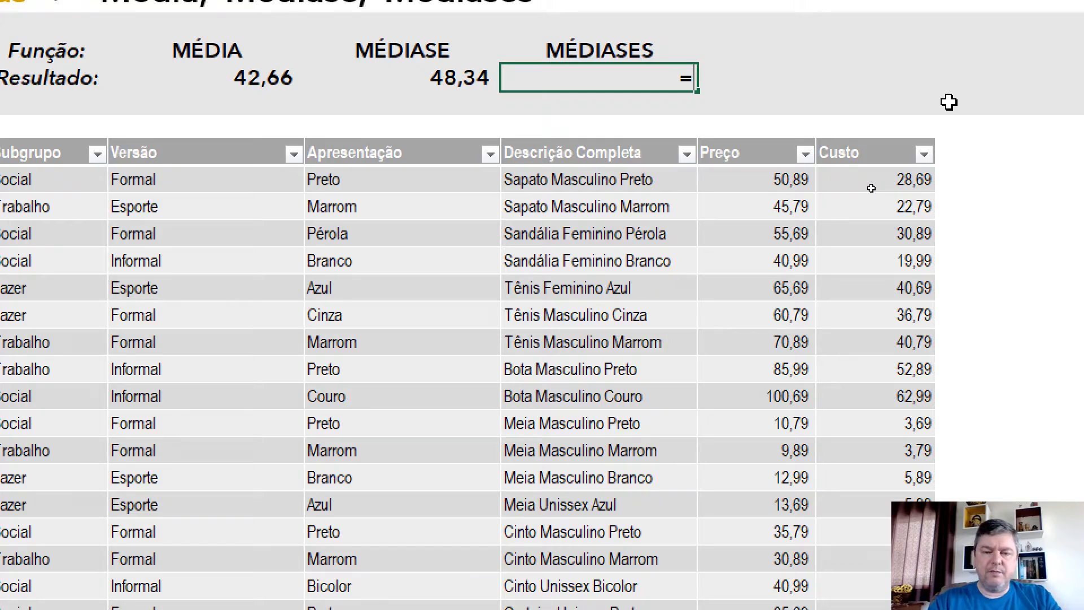
text(média)
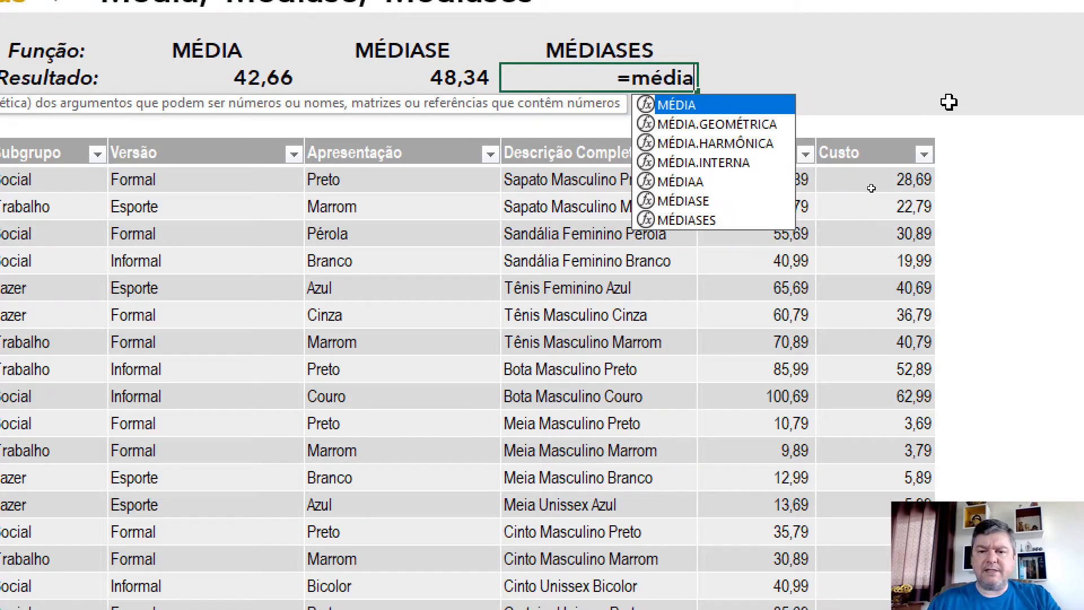
key(Down)
key(Down)
key(Down)
key(Down)
key(Down)
key(Down)
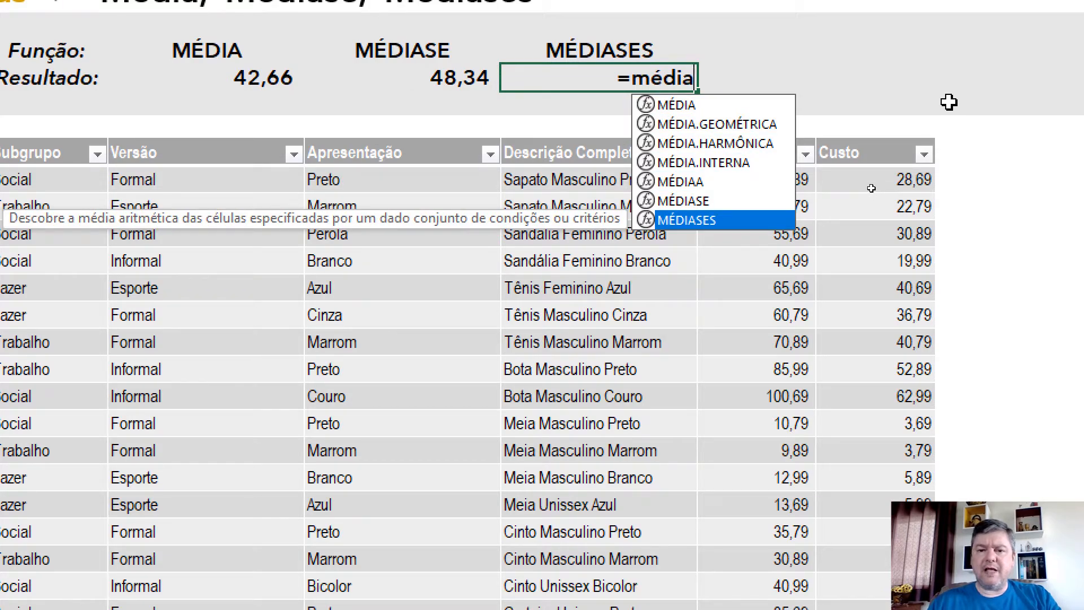
key(Tab)
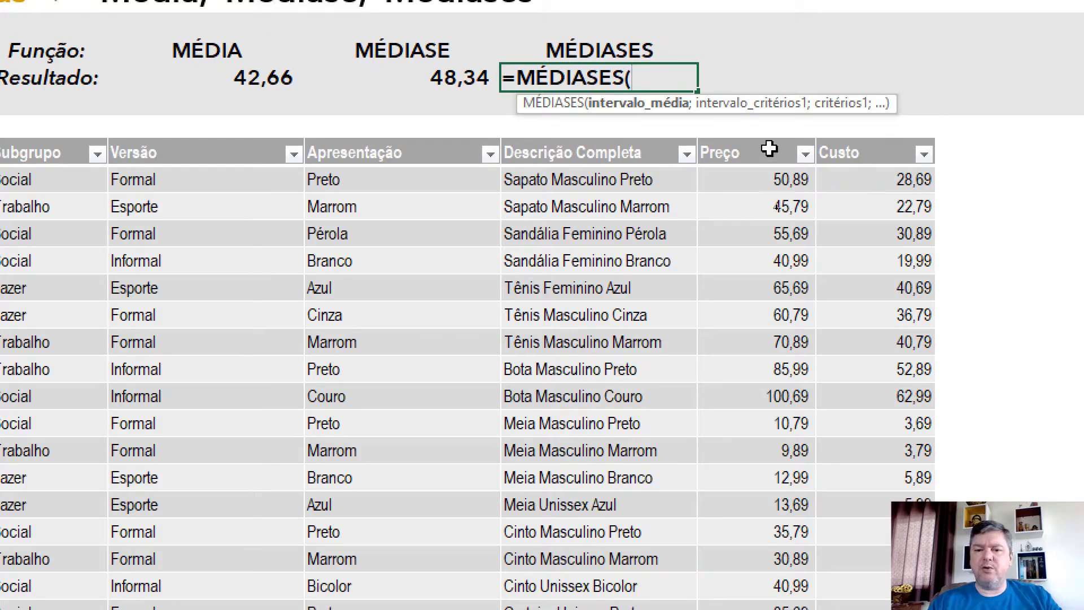
Give MÉDIASES the Preço column as average range and the Produto column with the Sapato condition cell as first criteria pair.
click(755, 136)
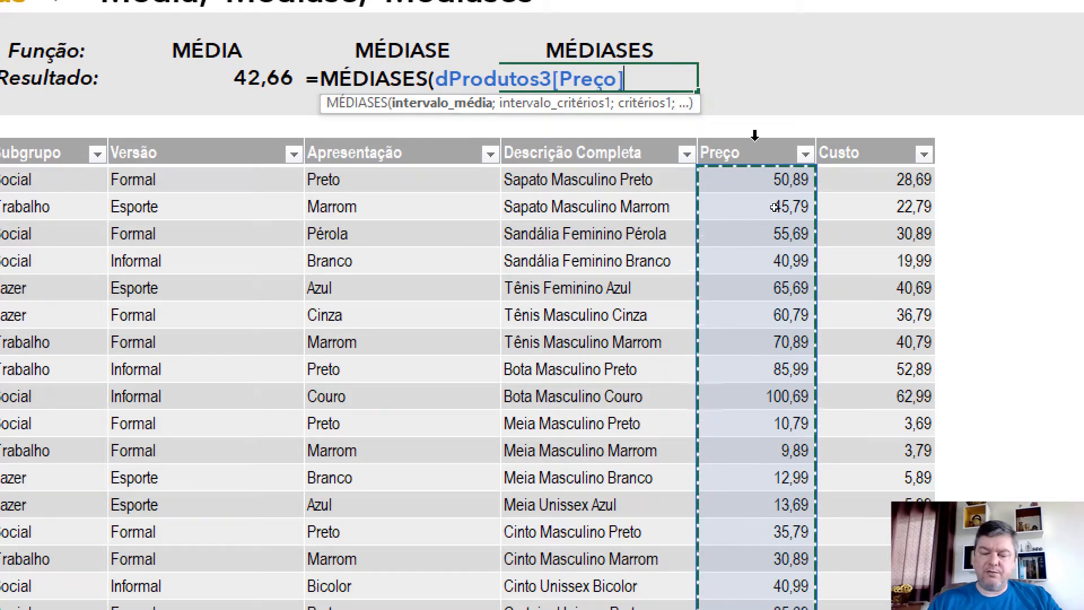
text(;)
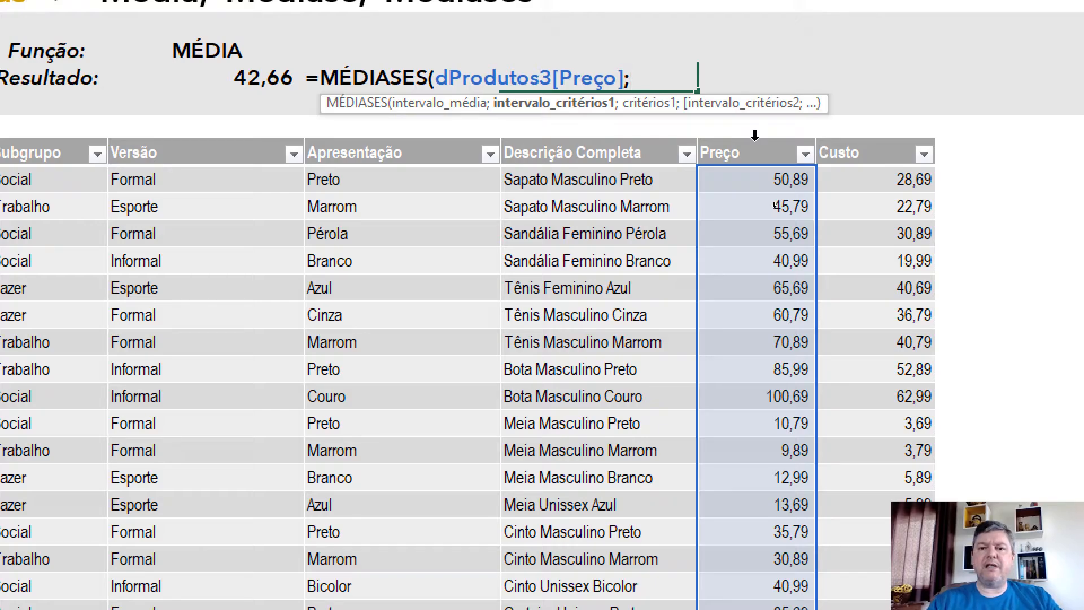
scroll(136, 178, left, 3)
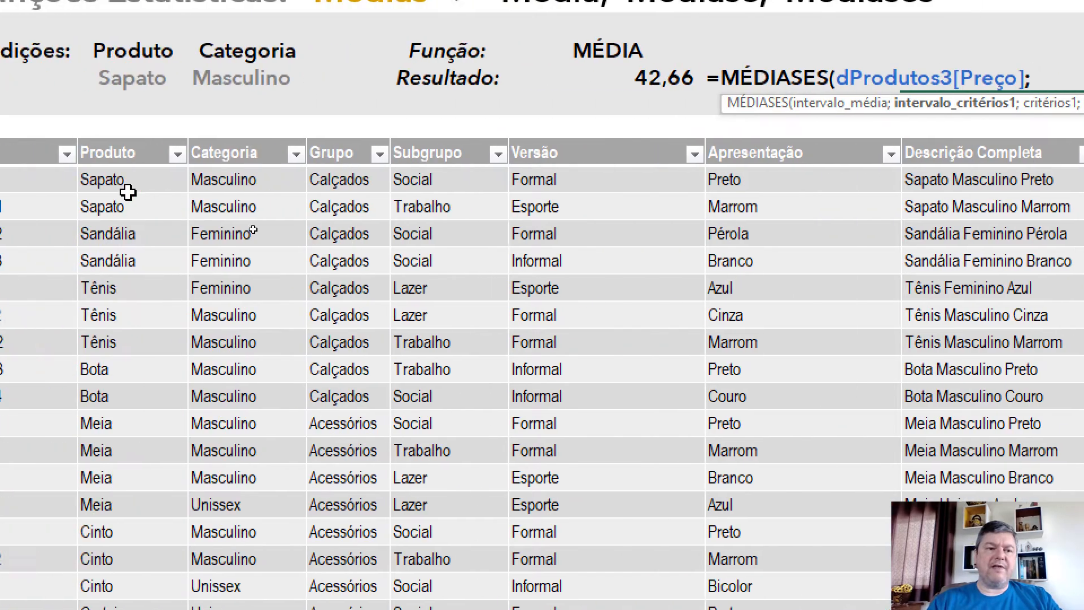
scroll(128, 192, left, 1)
click(144, 140)
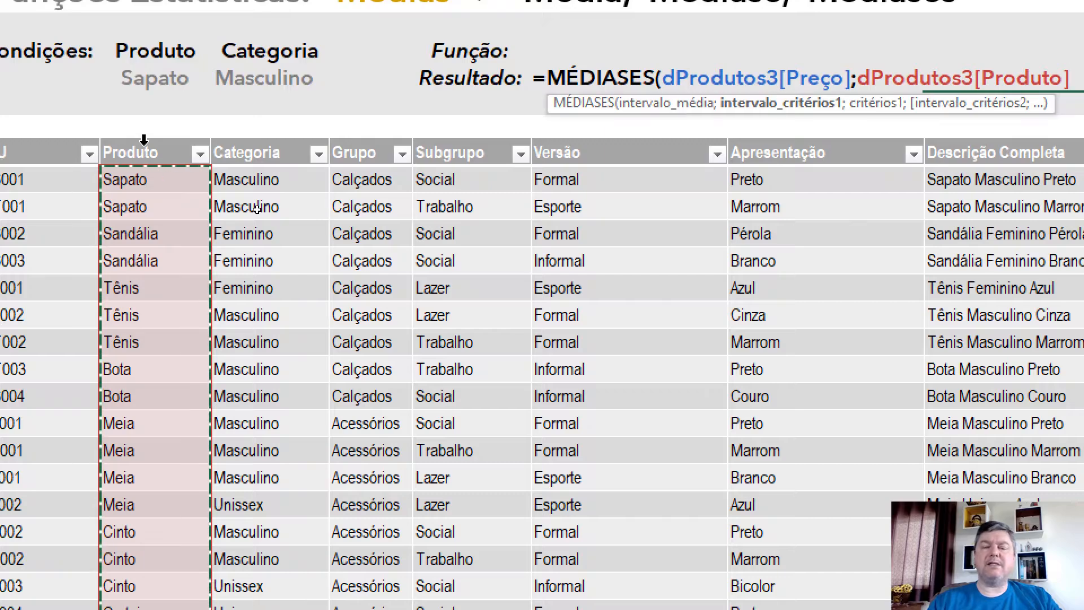
text(;)
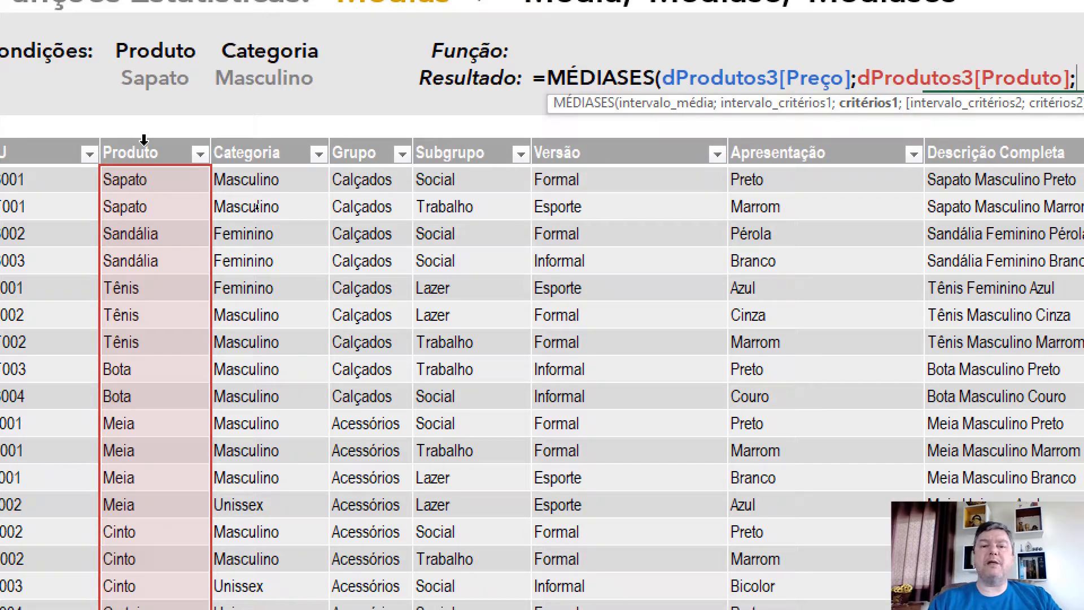
click(143, 79)
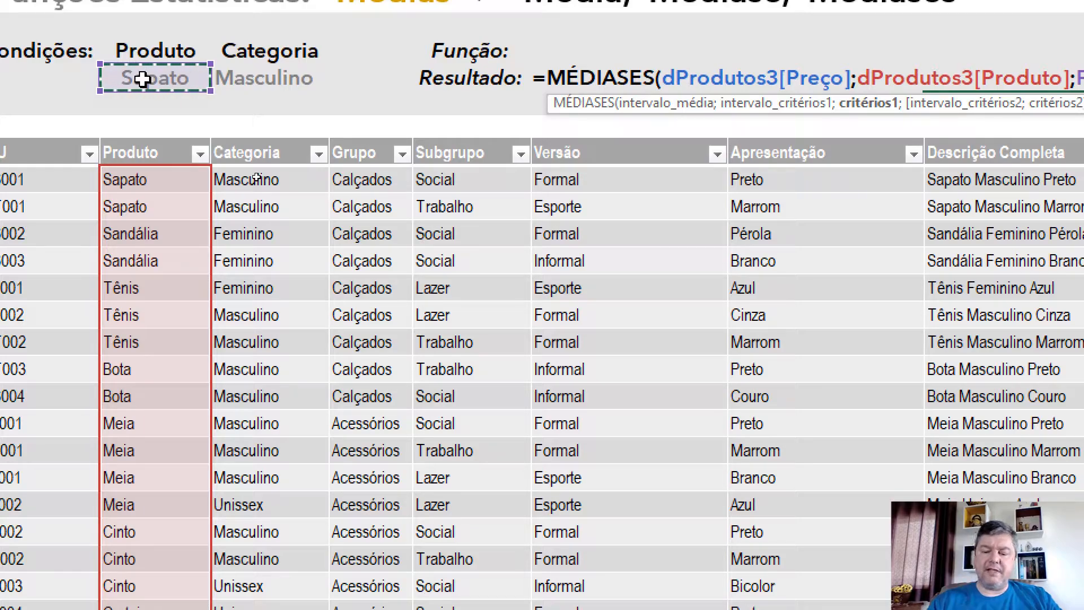
text(;)
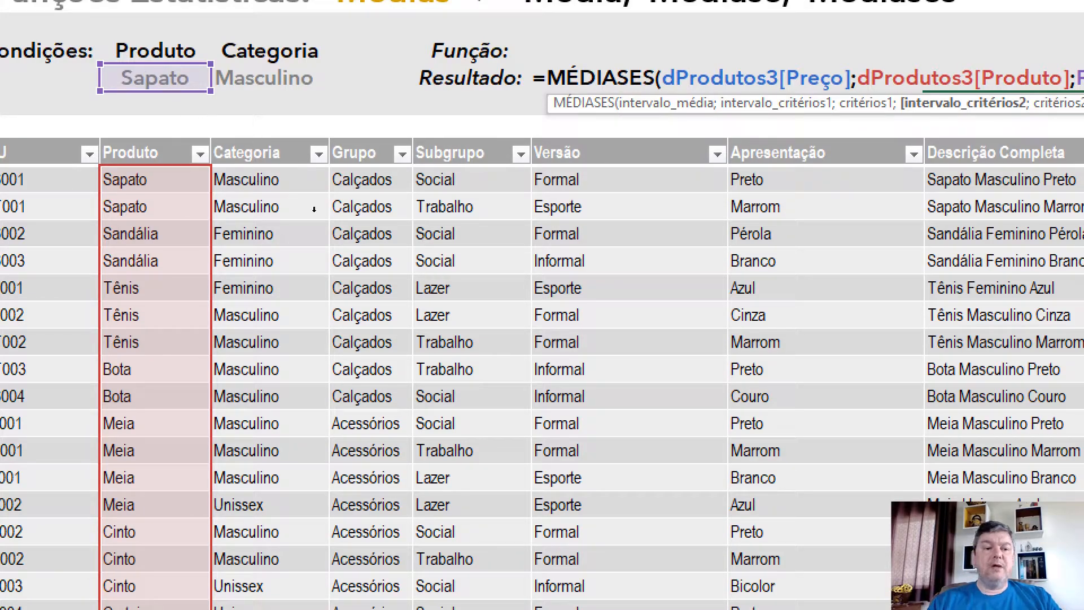
Complete the MÉDIASES formula with the Categoria column as second criteria range and G5 (Masculino) as its criterion.
click(261, 139)
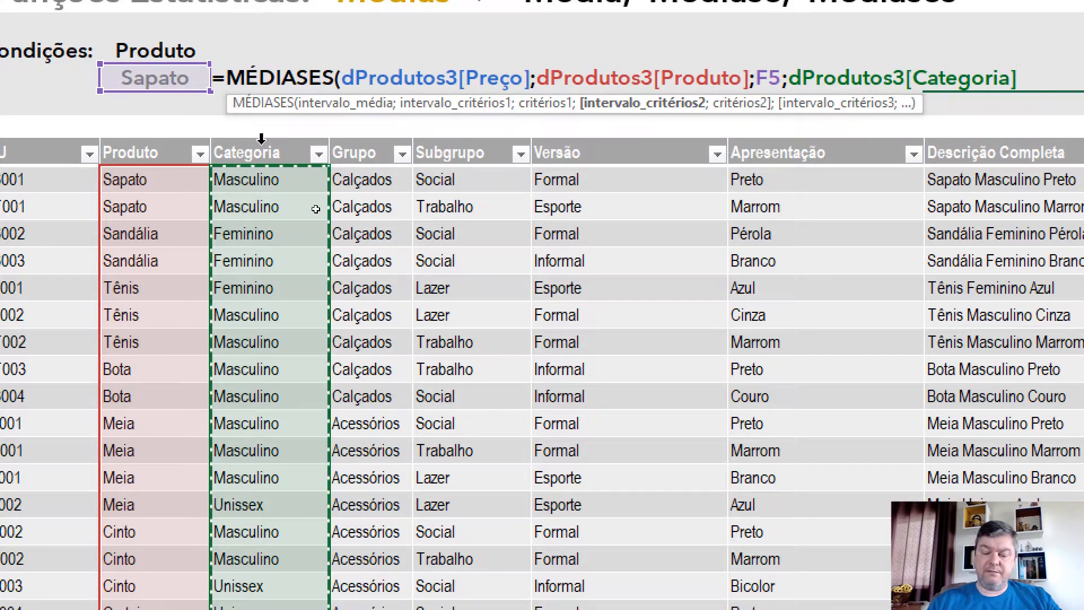
text(;)
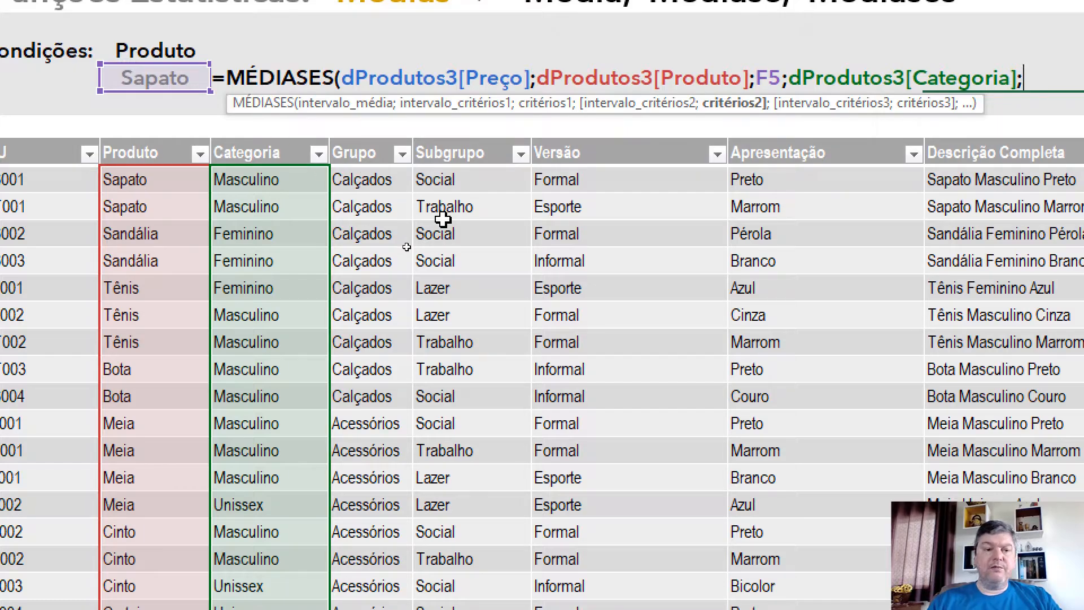
text(L5)
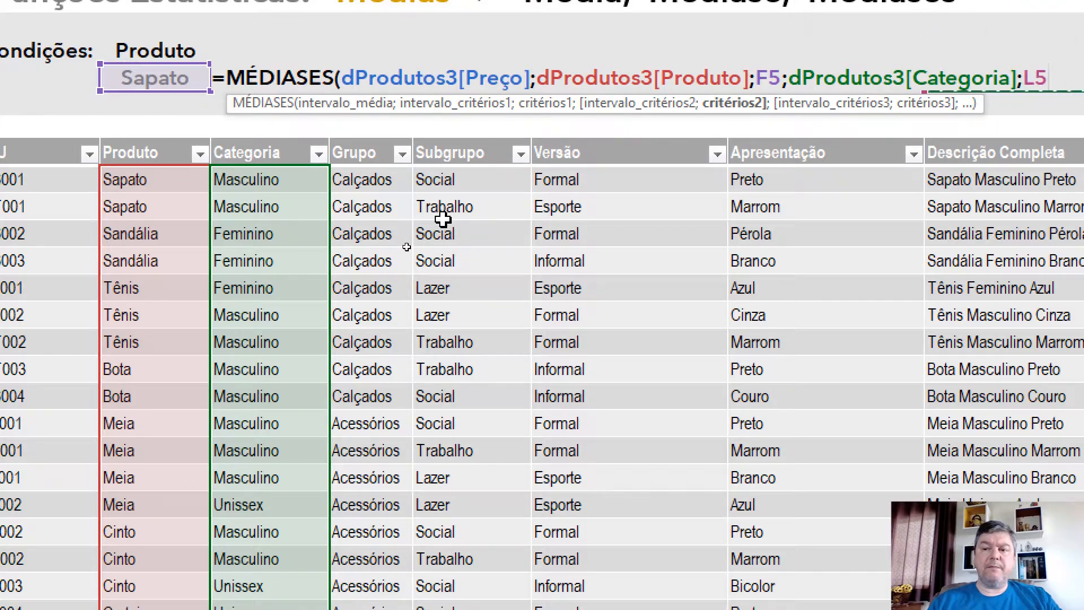
key(Left)
key(Left)
key(Left)
key(Left)
key(Left)
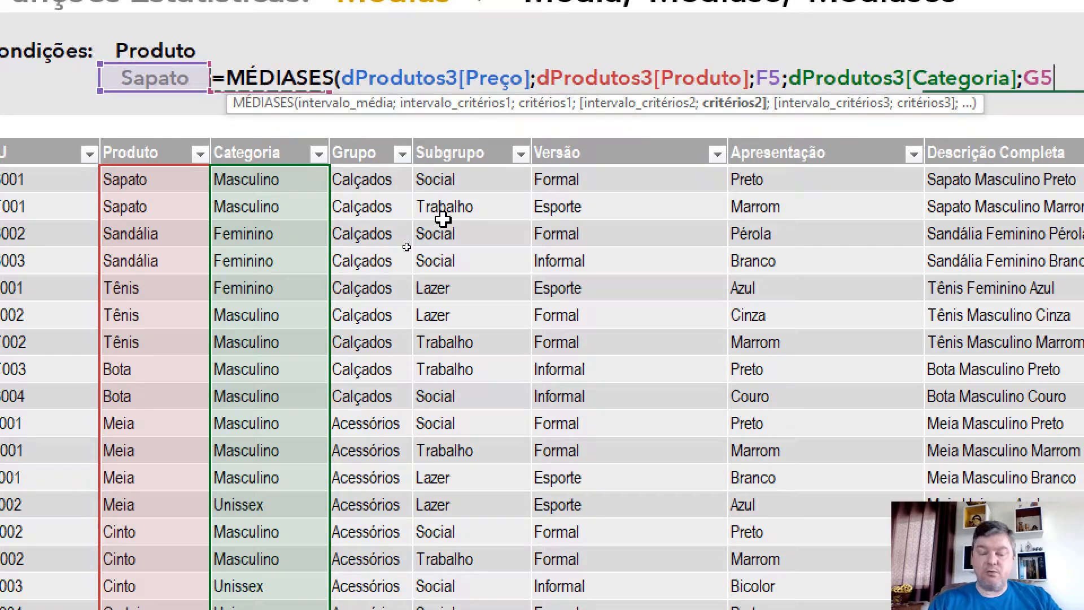
text())
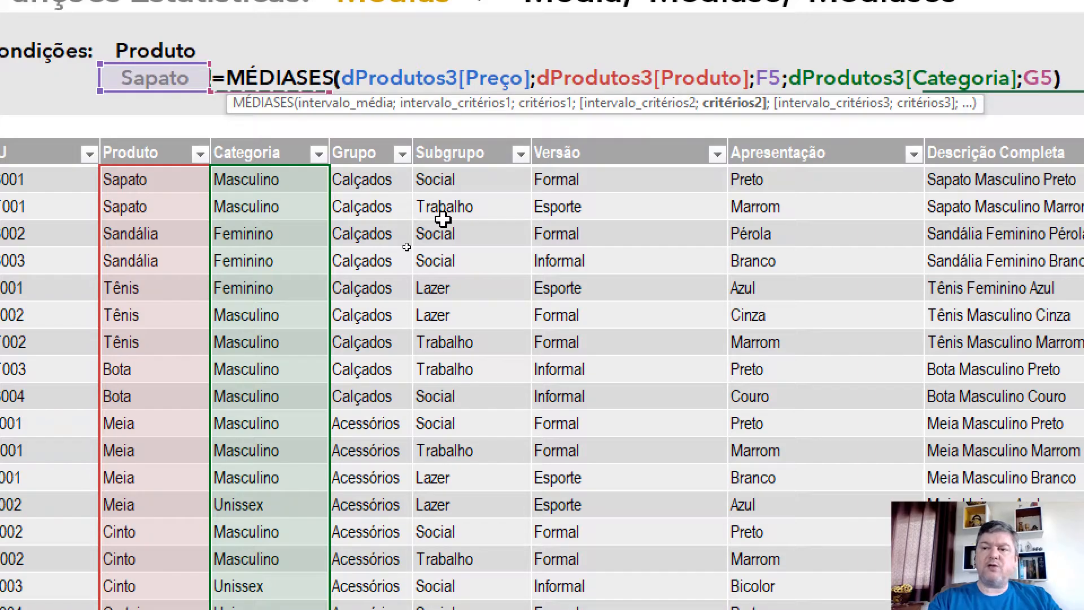
key(Return)
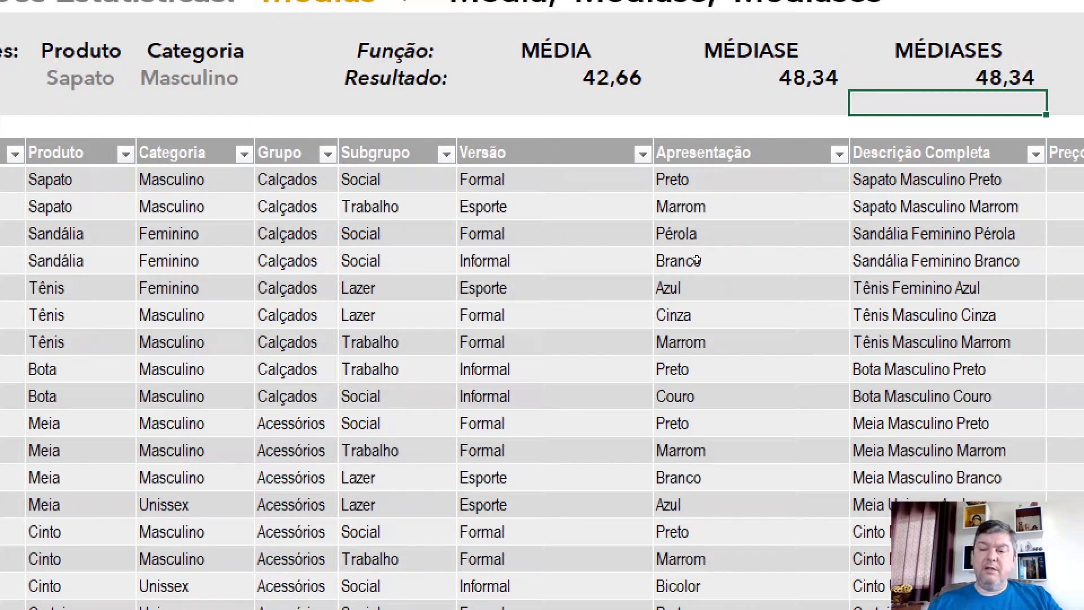
Compare the MÉDIASE and MÉDIASES results and look at the products' Preço column.
key(Up)
key(Left)
key(Right)
key(Left)
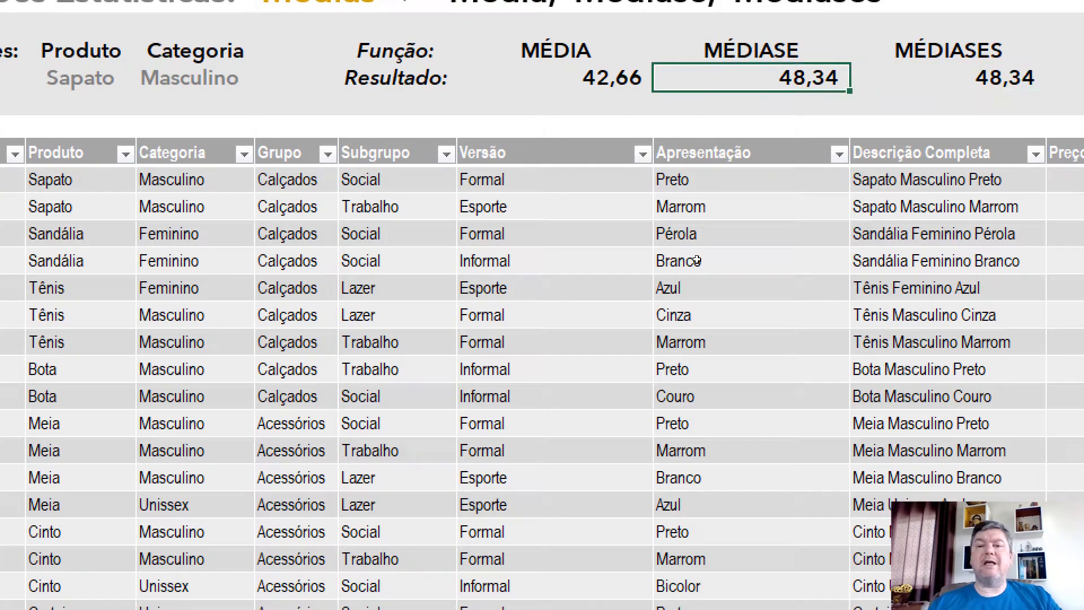
key(Right)
key(Left)
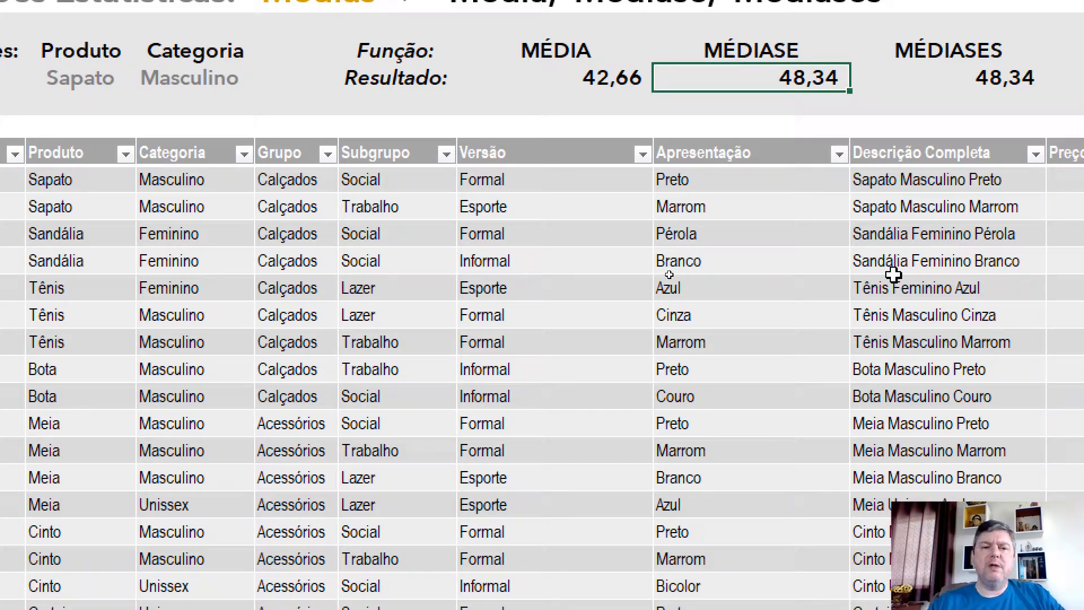
scroll(948, 294, right, 1)
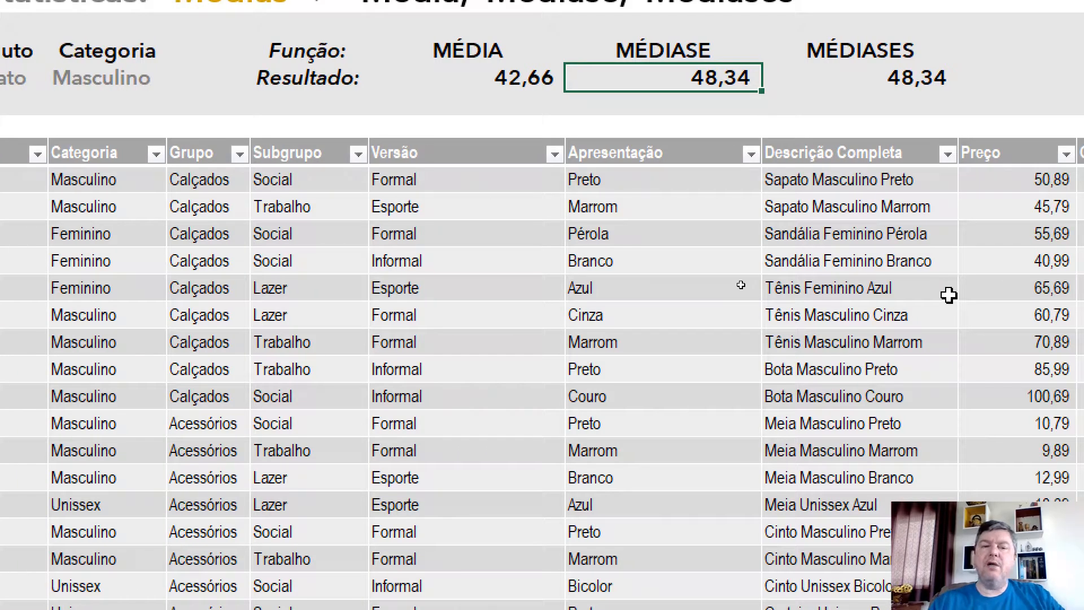
scroll(150, 316, left, 1)
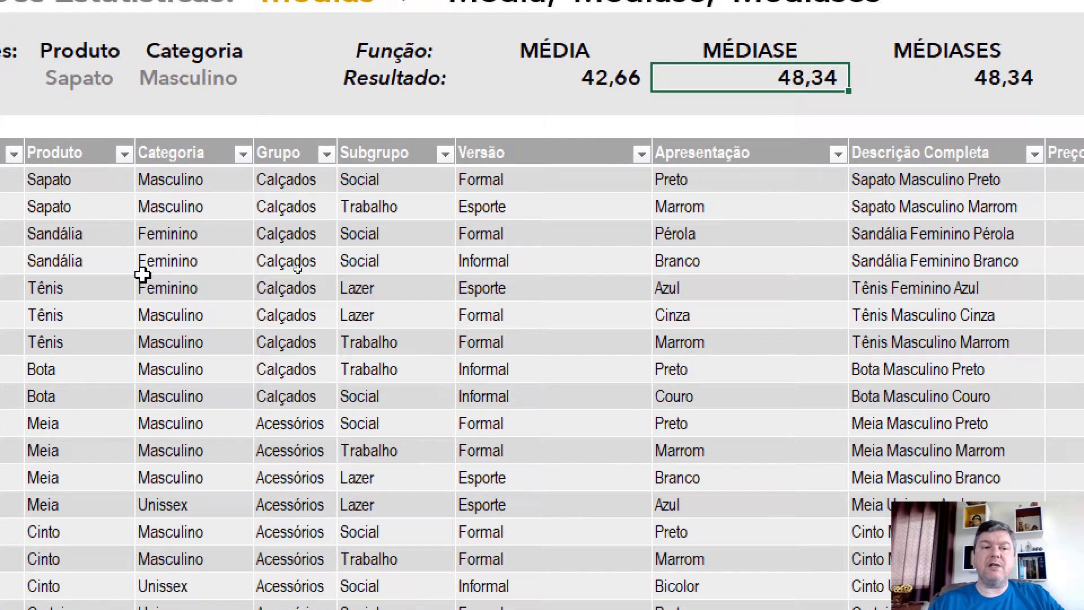
Set the Produto condition to Tênis.
click(206, 79)
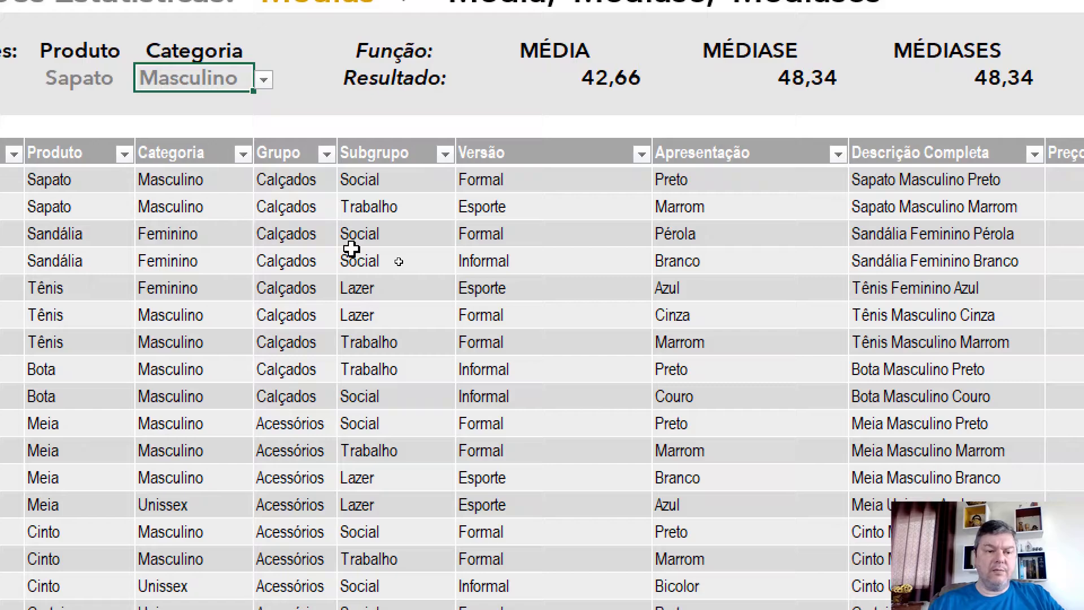
key(Left)
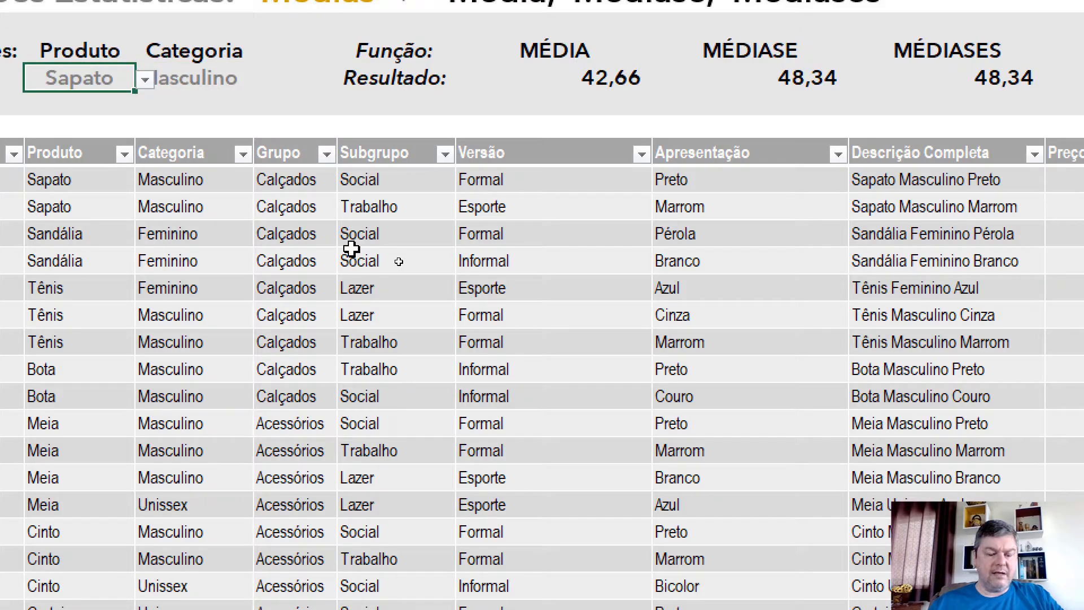
key(alt+Down)
key(Down)
key(Down)
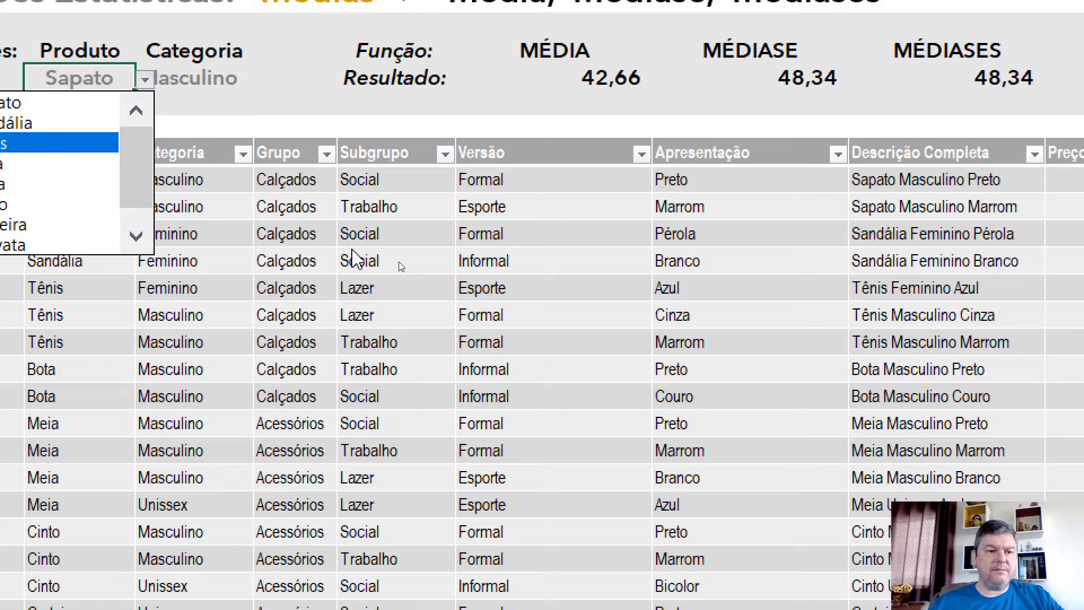
key(Escape)
key(alt+Down)
key(Down)
key(Down)
key(Return)
Set the Categoria condition to Feminino.
key(Right)
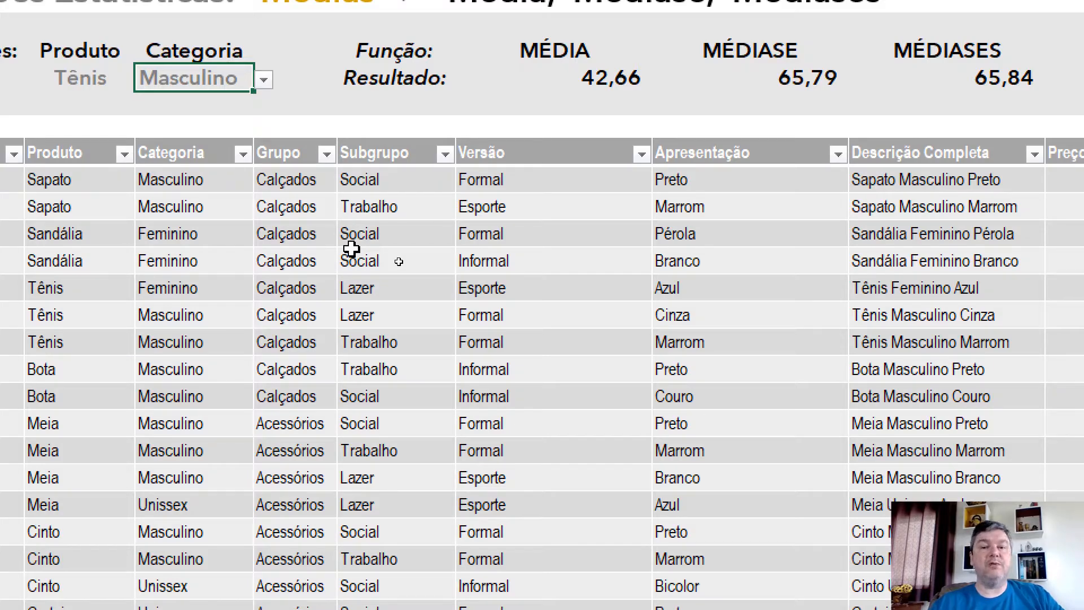
key(alt+Down)
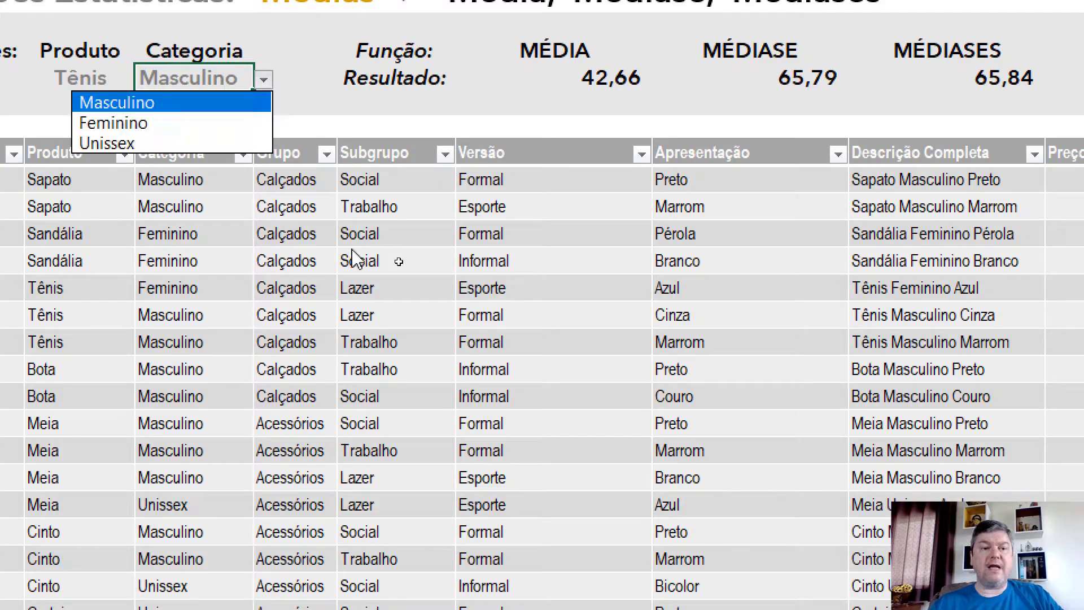
key(Down)
key(Return)
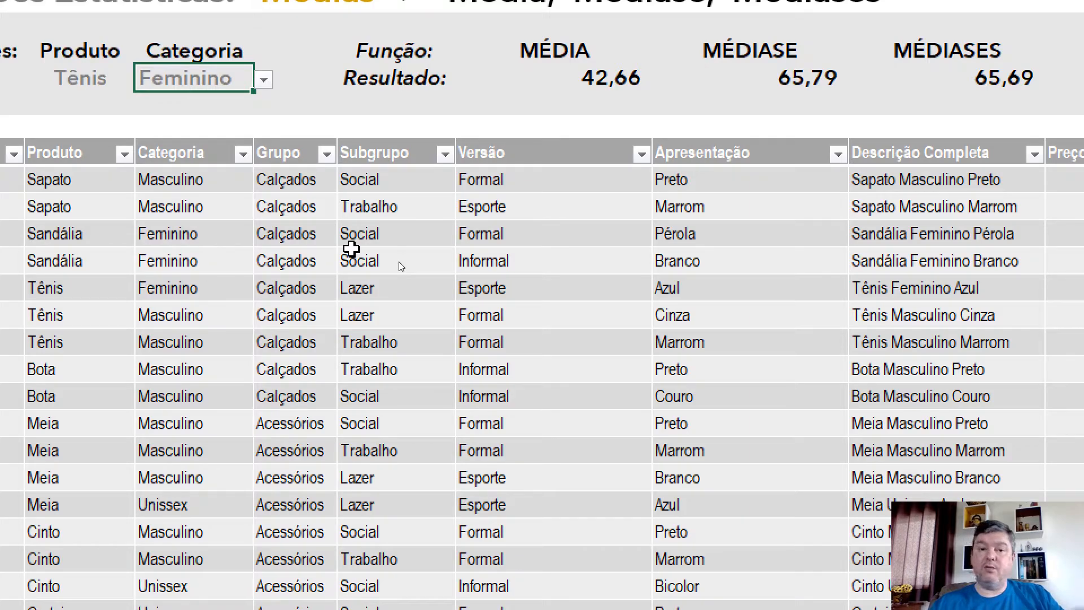
Try the Categoria condition with Unissex for the Tênis product.
key(alt+Down)
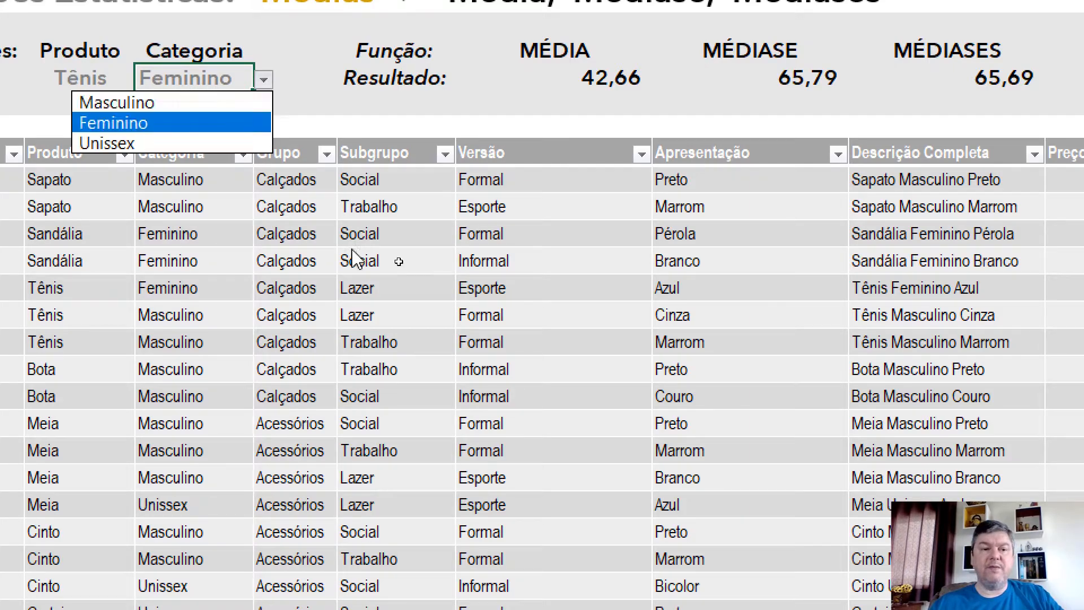
key(Down)
key(Return)
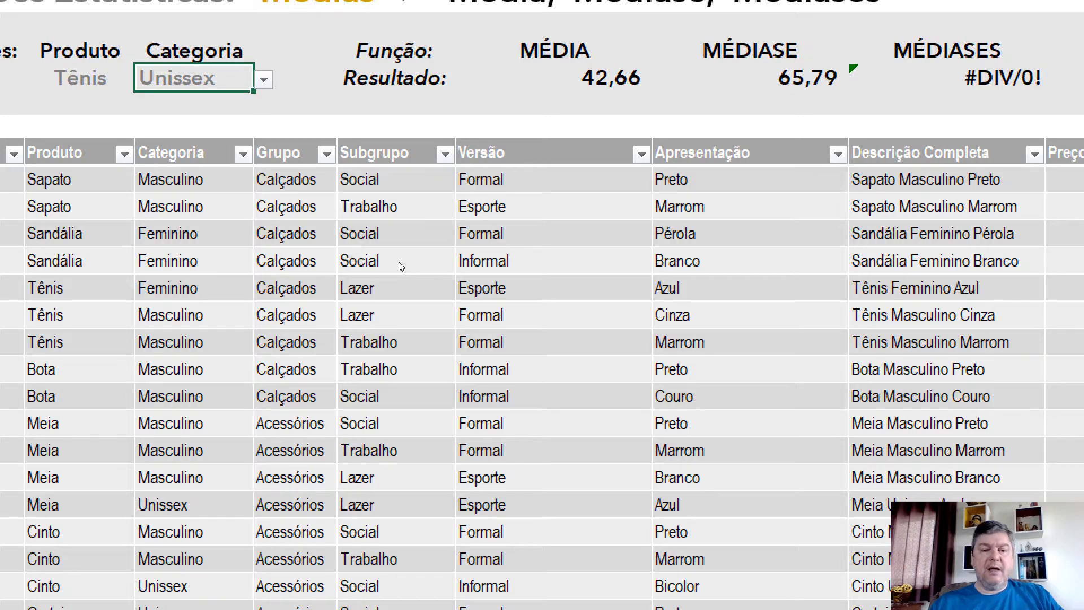
key(alt+Down)
key(Escape)
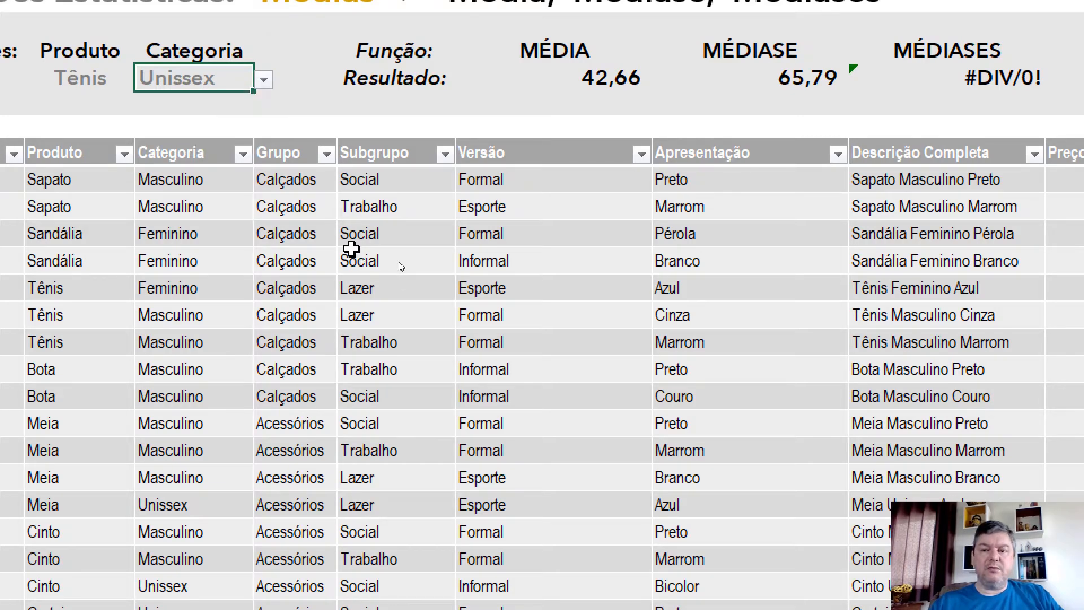
Switch the Categoria condition from Unissex back to Feminino.
key(alt+Down)
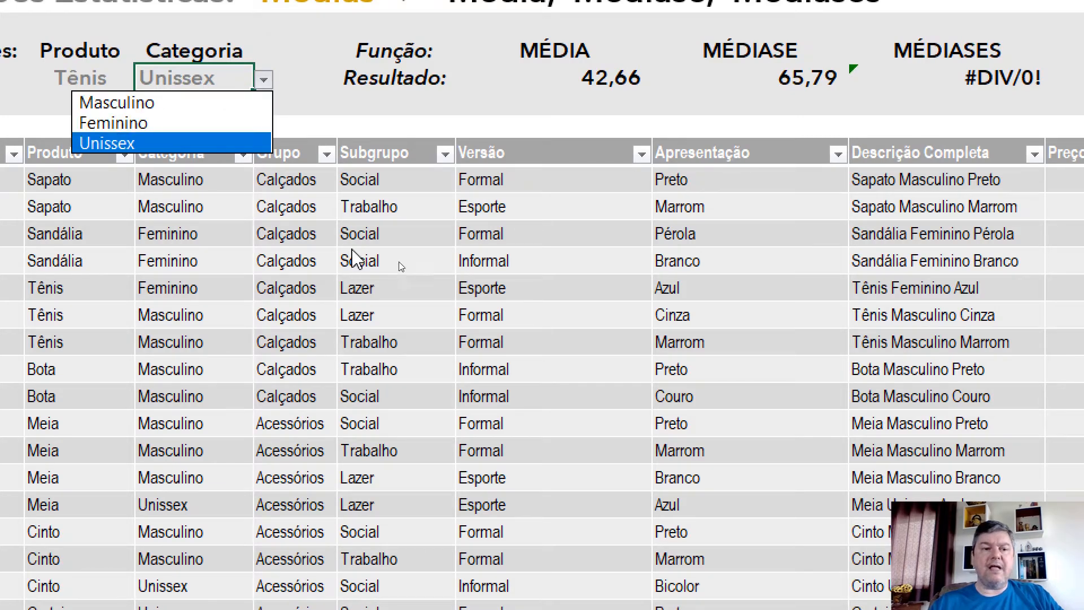
key(Up)
key(Return)
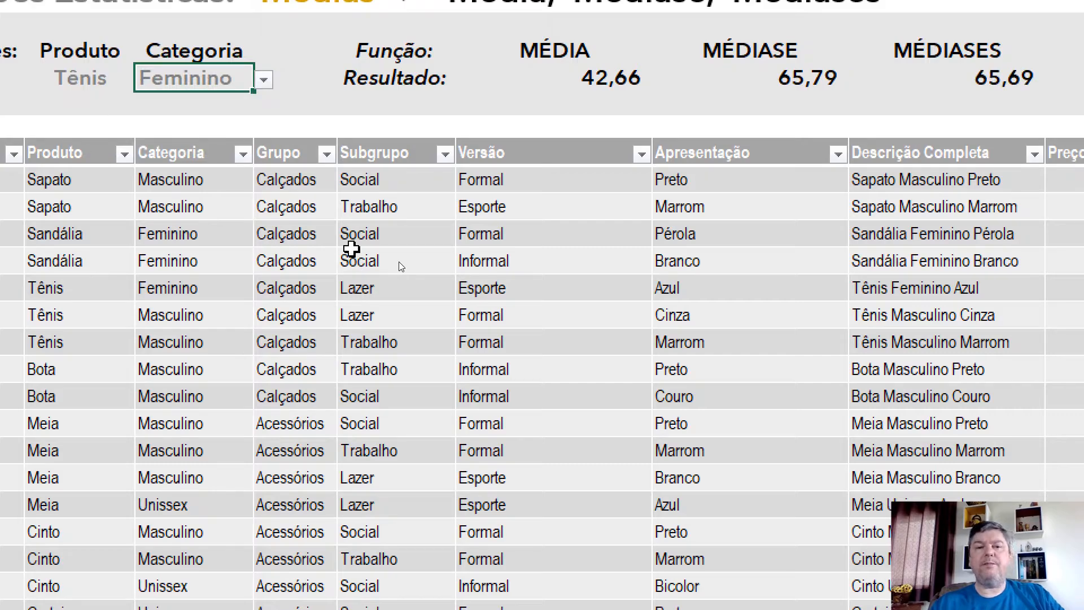